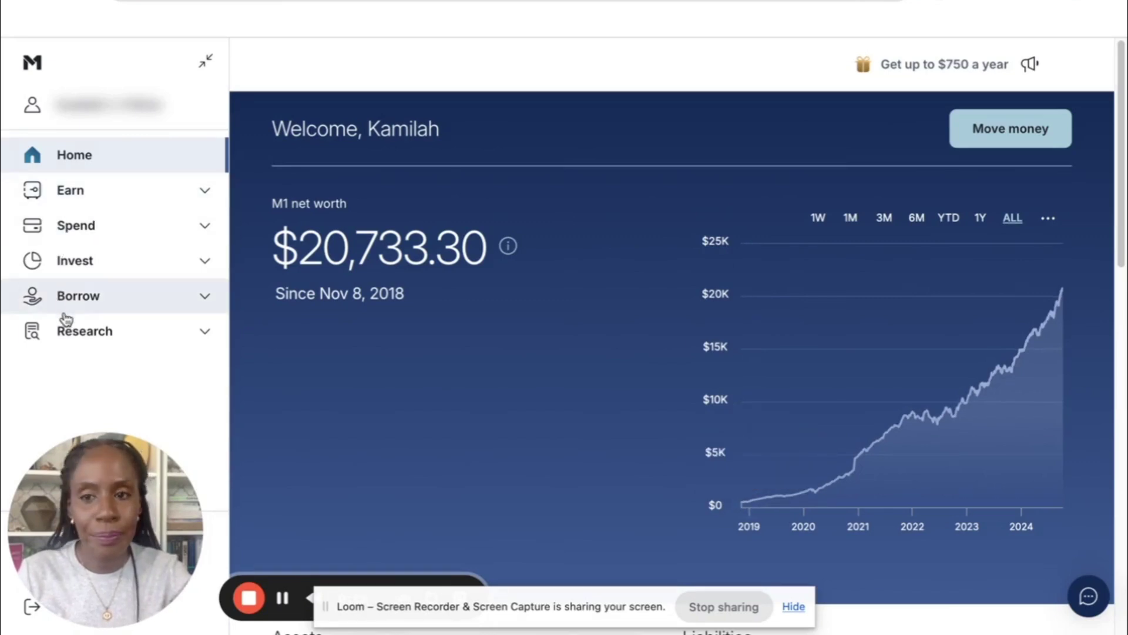
- Start adding a new investment account and review the available account types
click(201, 269)
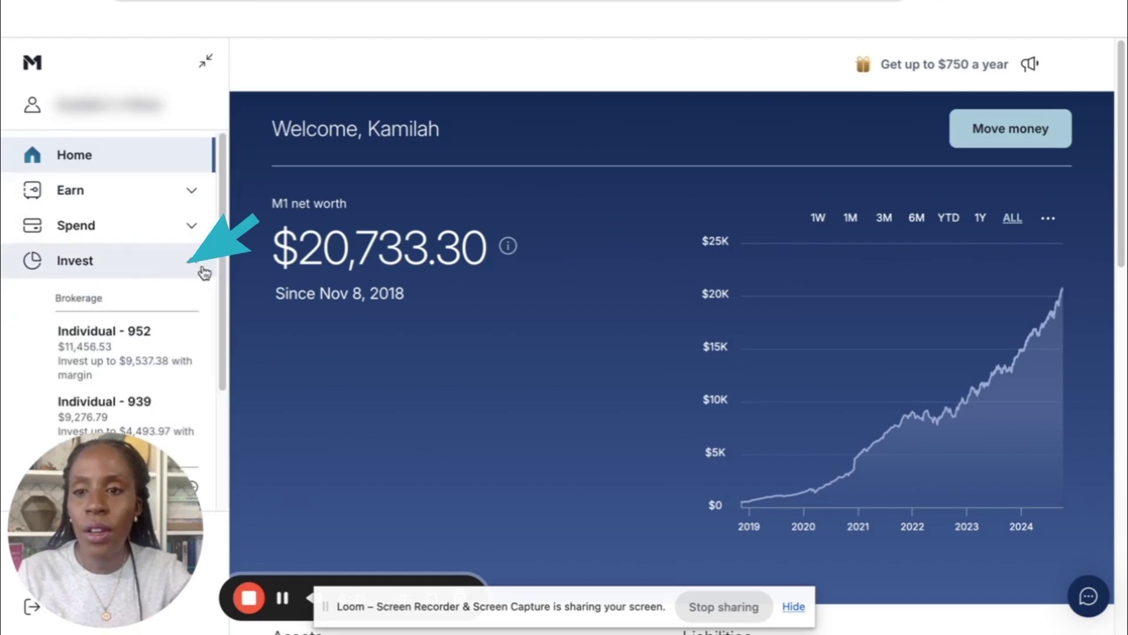
scroll(171, 302, down, 5)
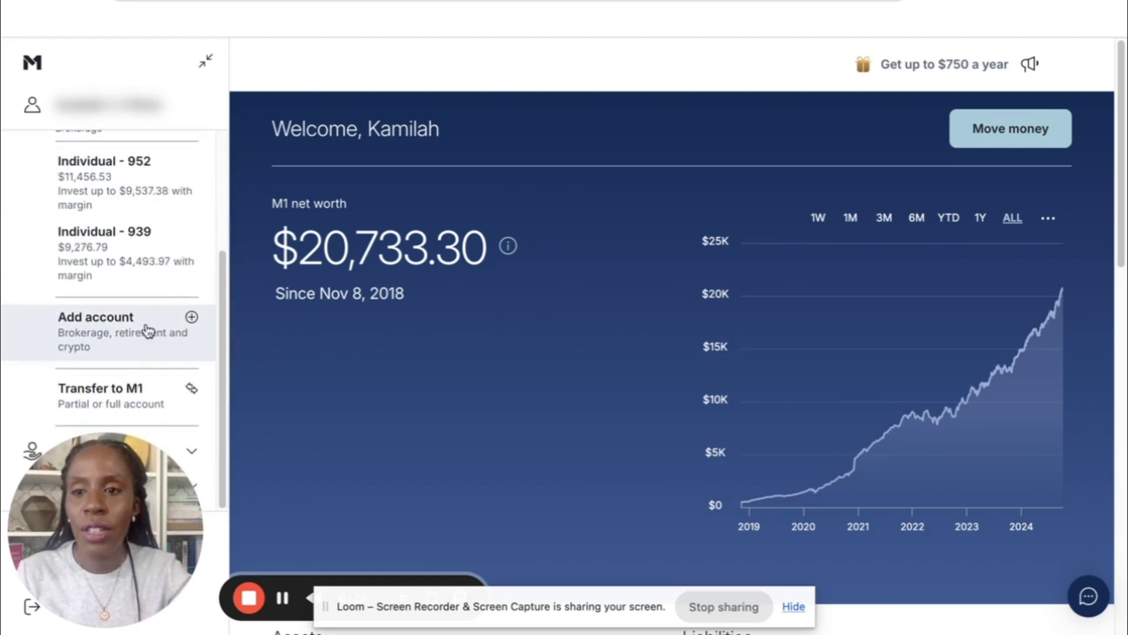
click(156, 332)
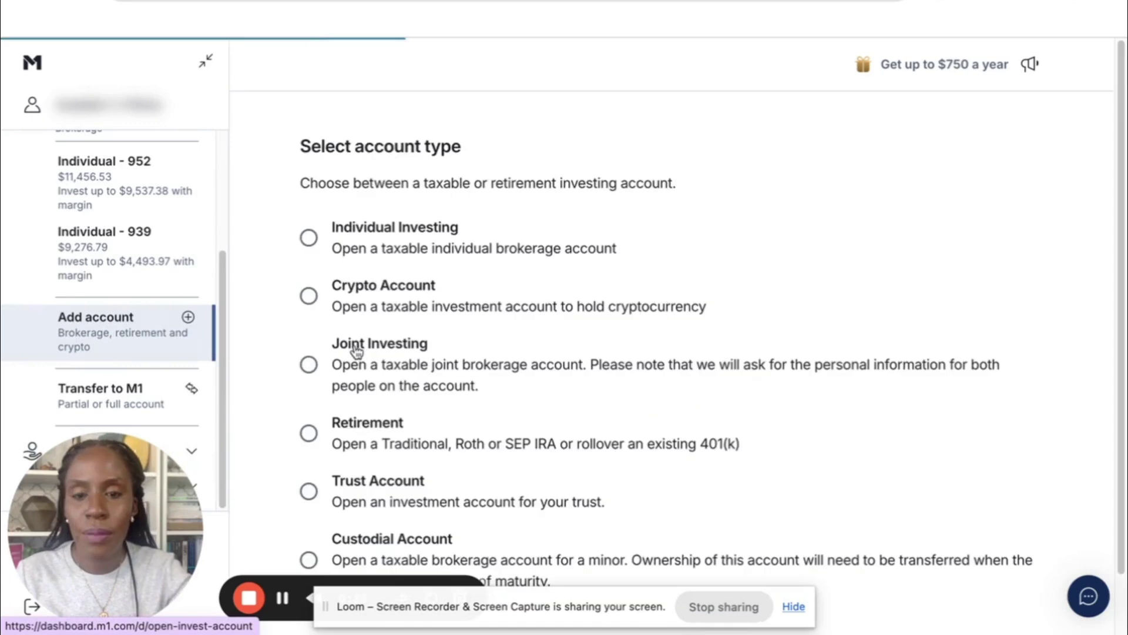
scroll(428, 307, down, 1)
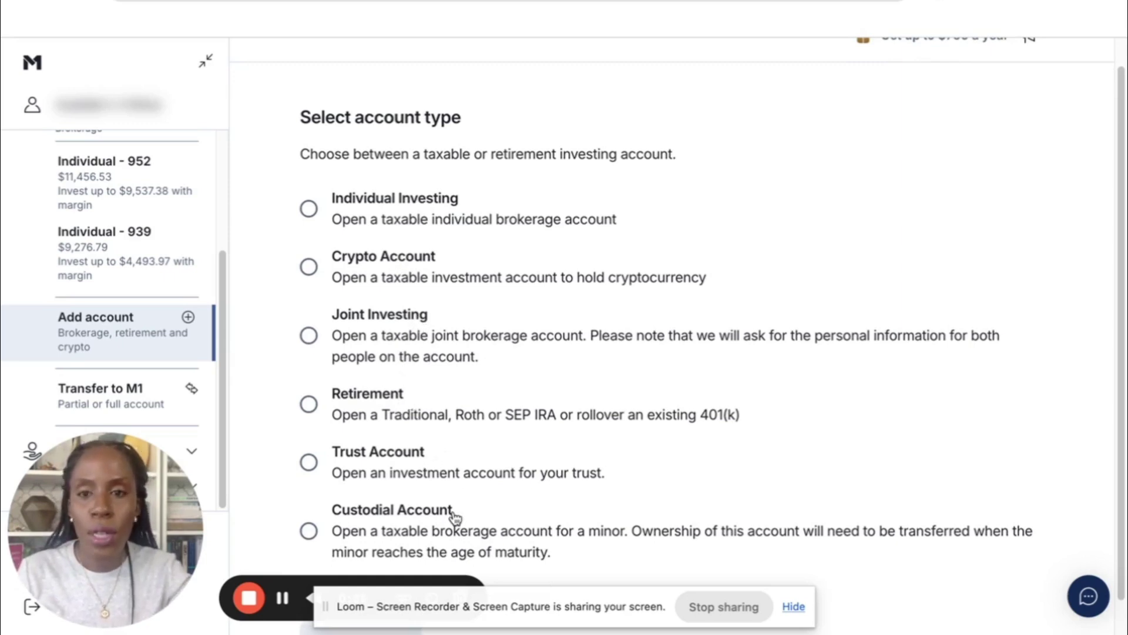
- Choose Individual Investing as the account type and accept the agreements, with Securities Lending participation included, to create the account
click(309, 211)
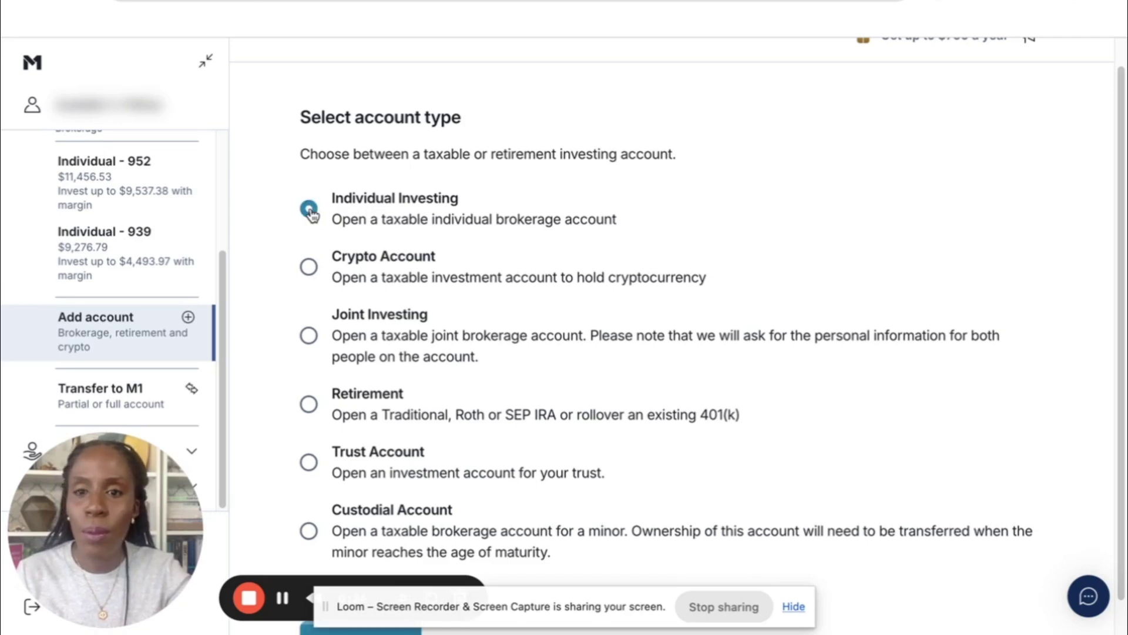
scroll(695, 373, down, 1)
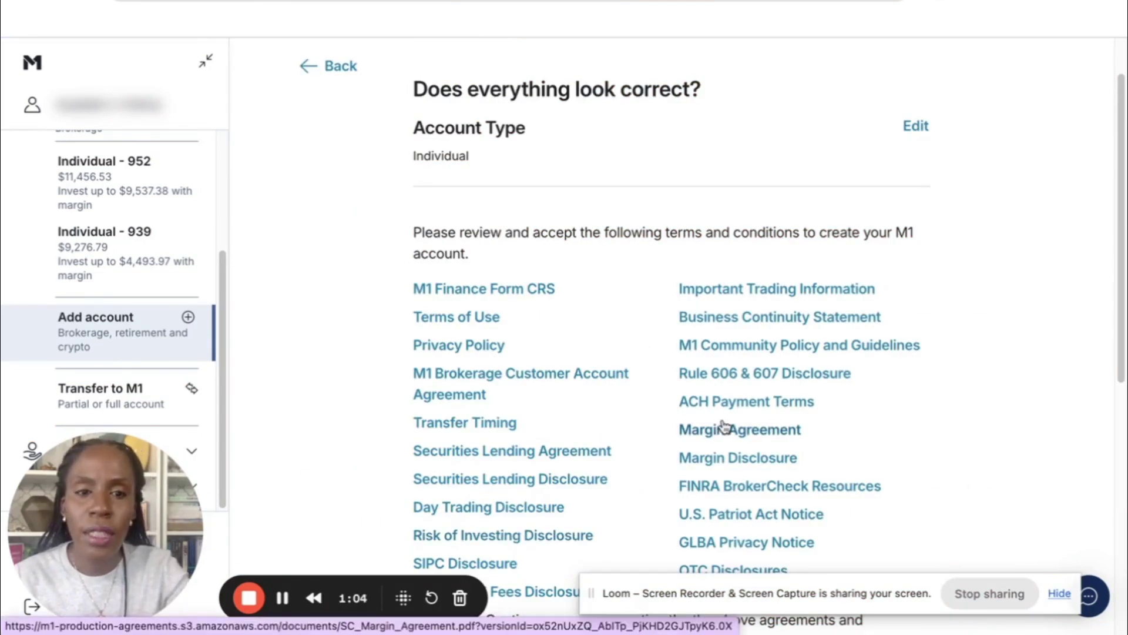
scroll(740, 424, down, 8)
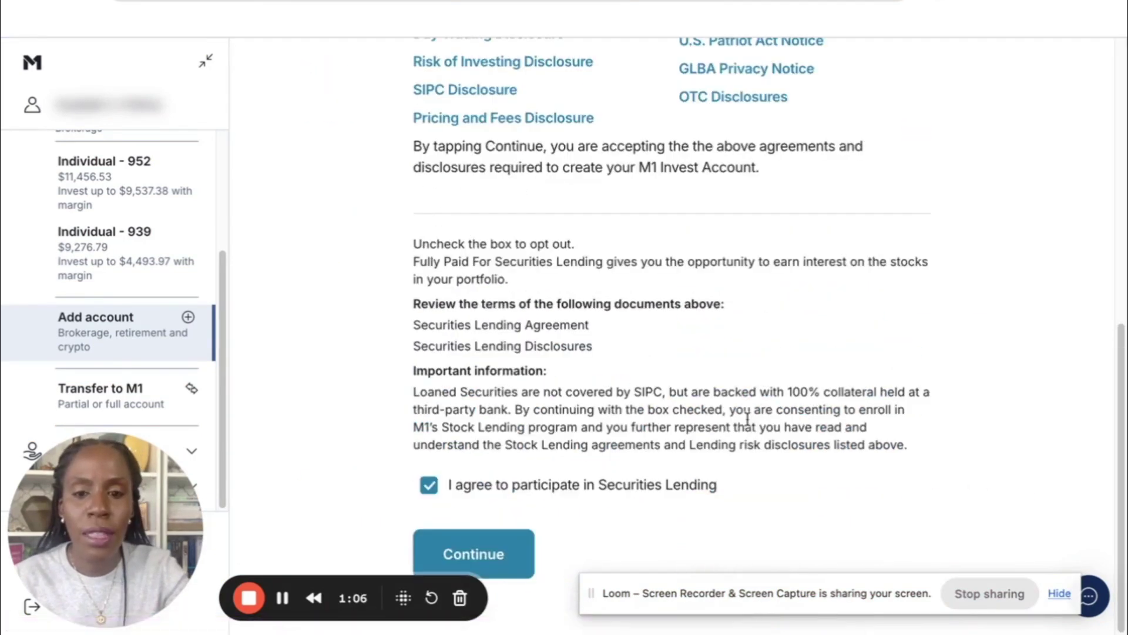
click(480, 555)
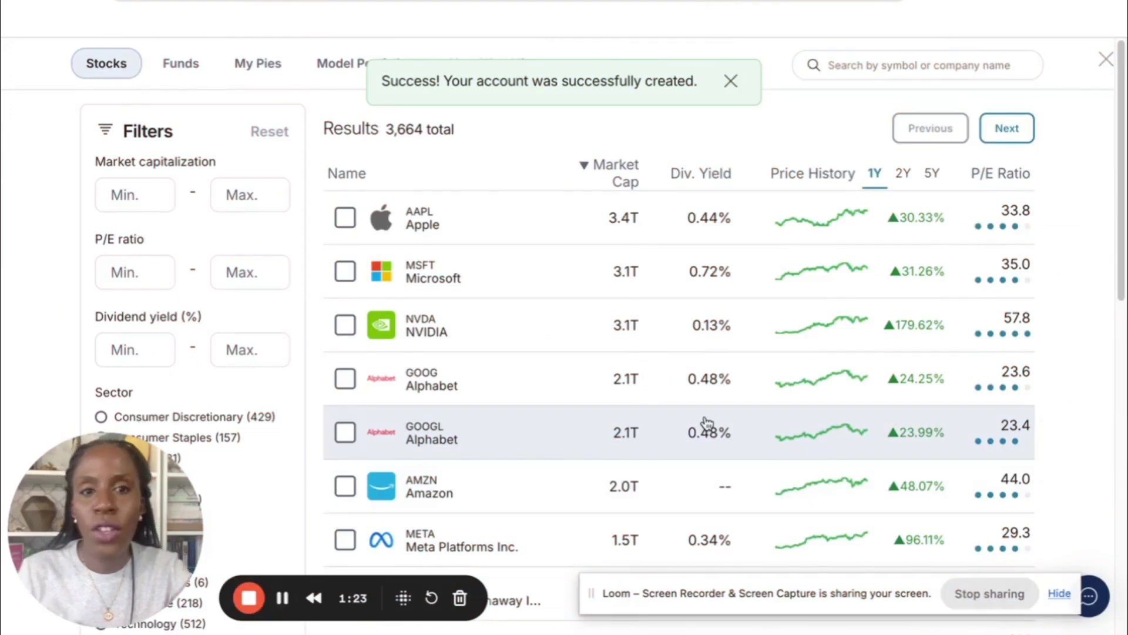
- Dismiss the account creation notice and browse the lists of available stocks and funds
scroll(711, 418, down, 2)
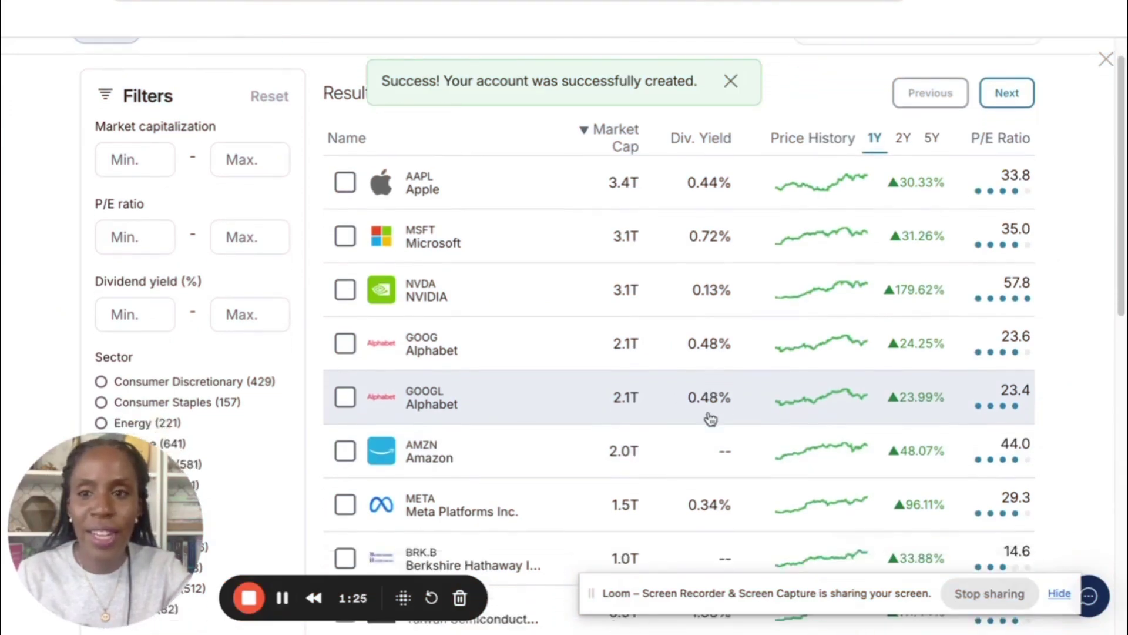
scroll(711, 418, up, 2)
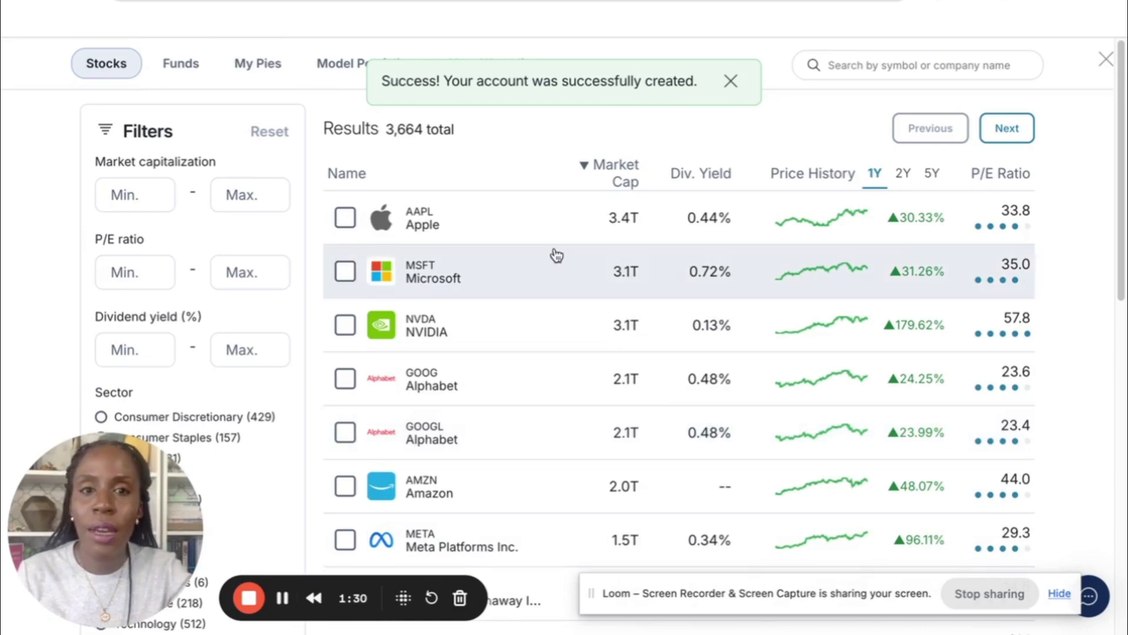
click(732, 81)
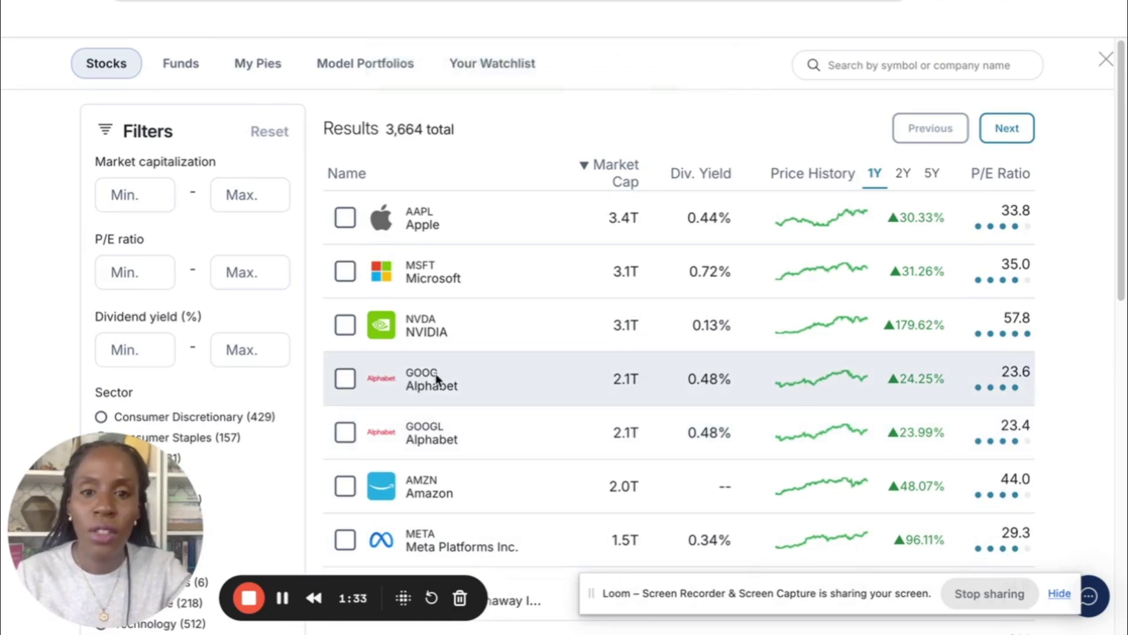
scroll(438, 371, down, 5)
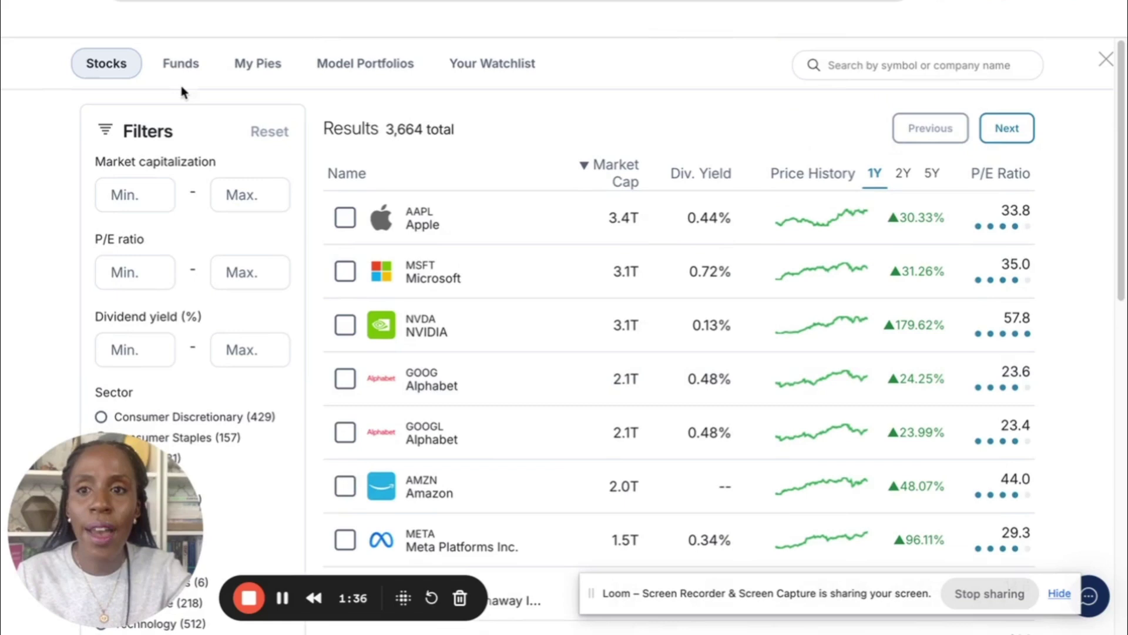
click(178, 63)
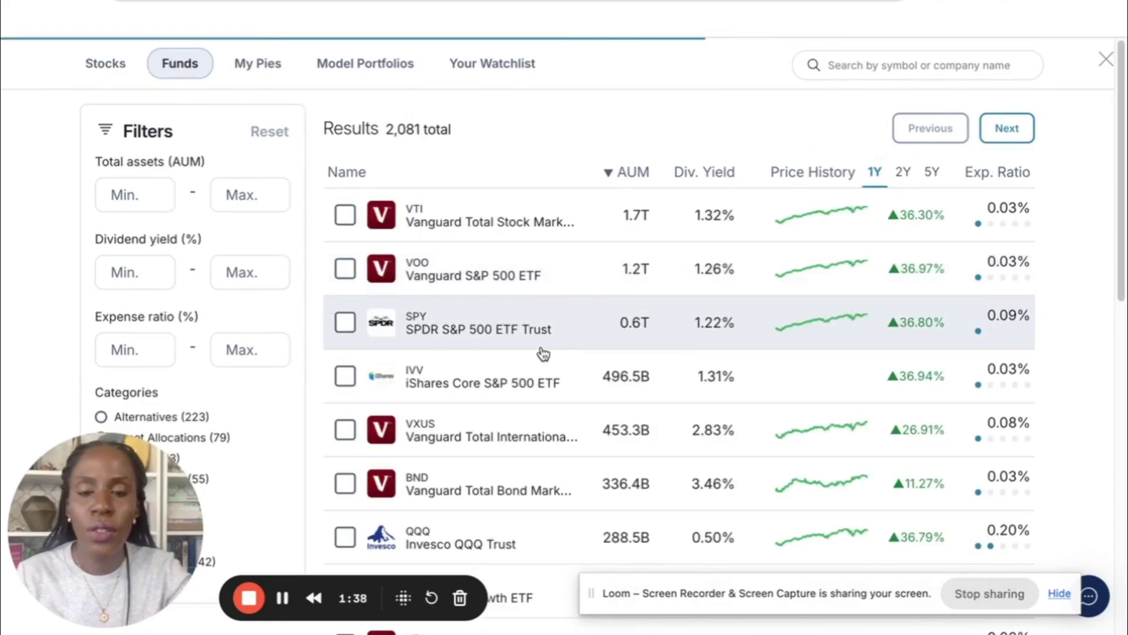
scroll(546, 352, down, 5)
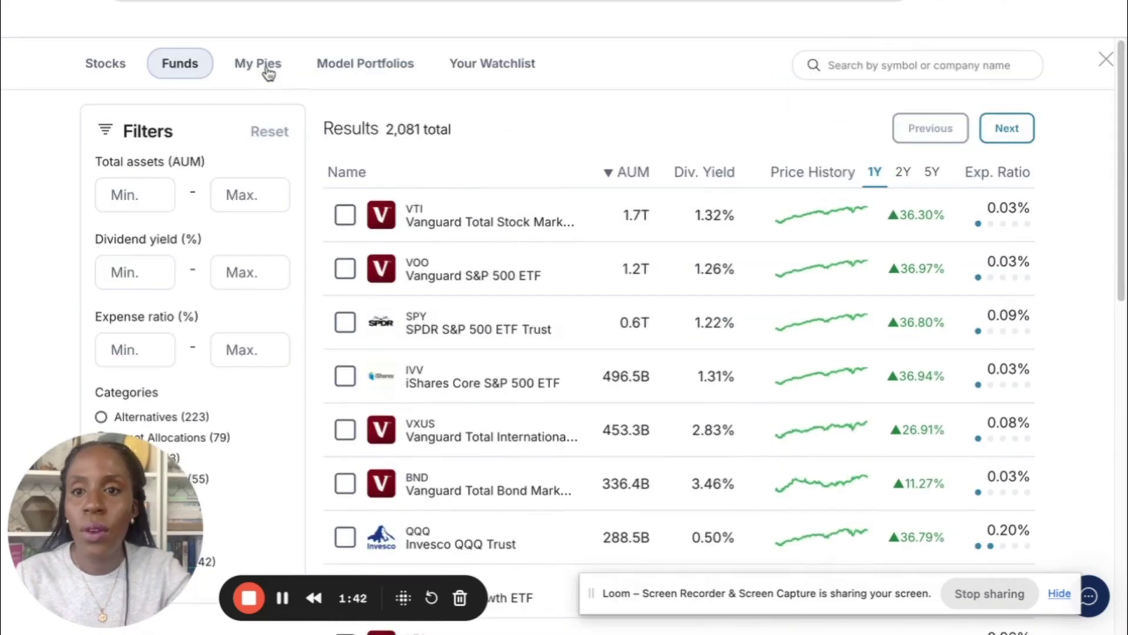
- Review the saved pies, the model portfolio categories and the watchlist
click(269, 72)
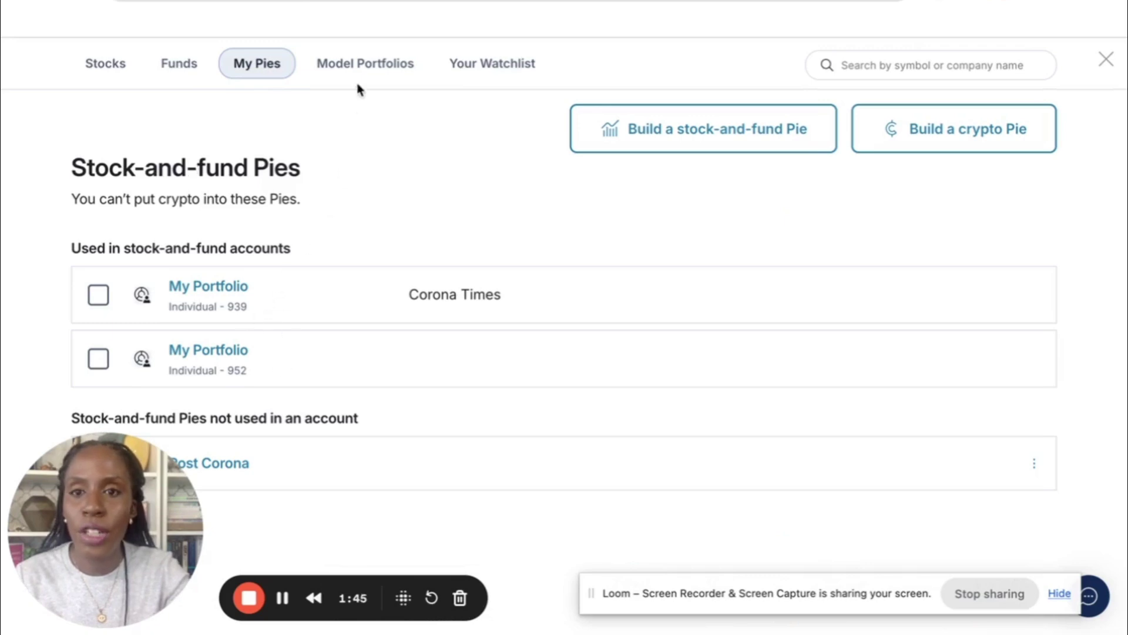
click(360, 64)
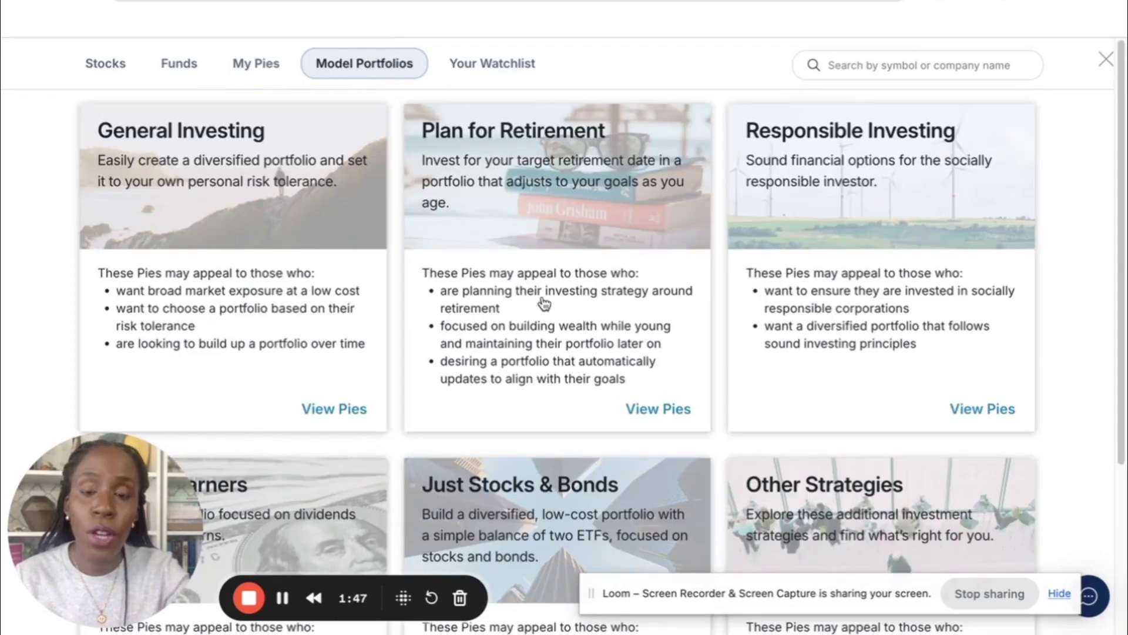
click(489, 69)
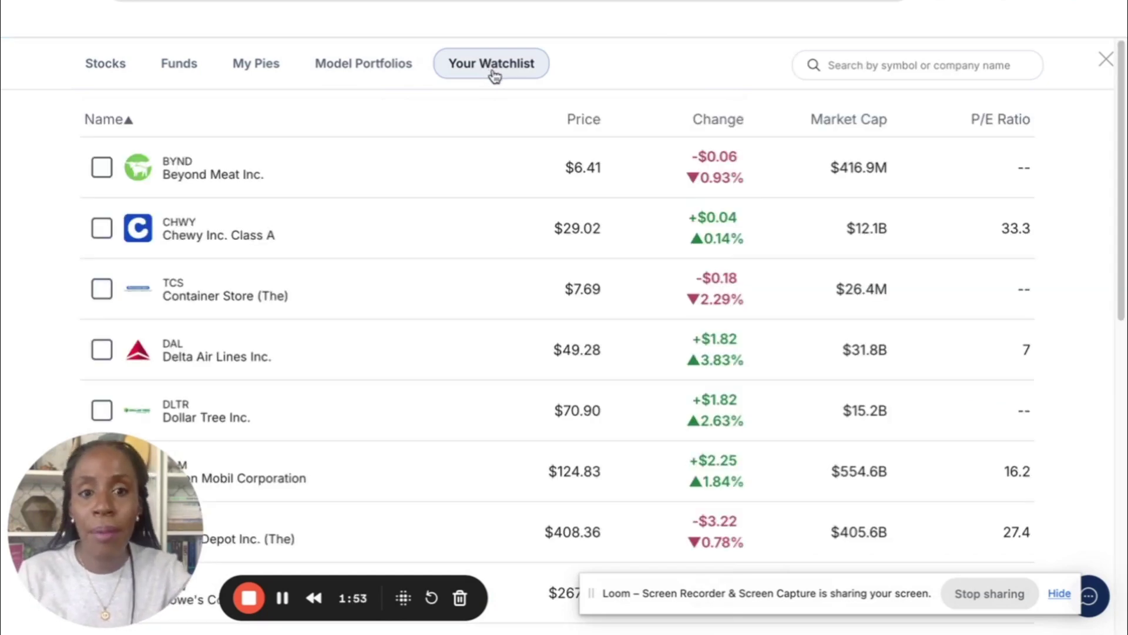
- Look through the model portfolio categories and open the Income Earners pies
click(403, 68)
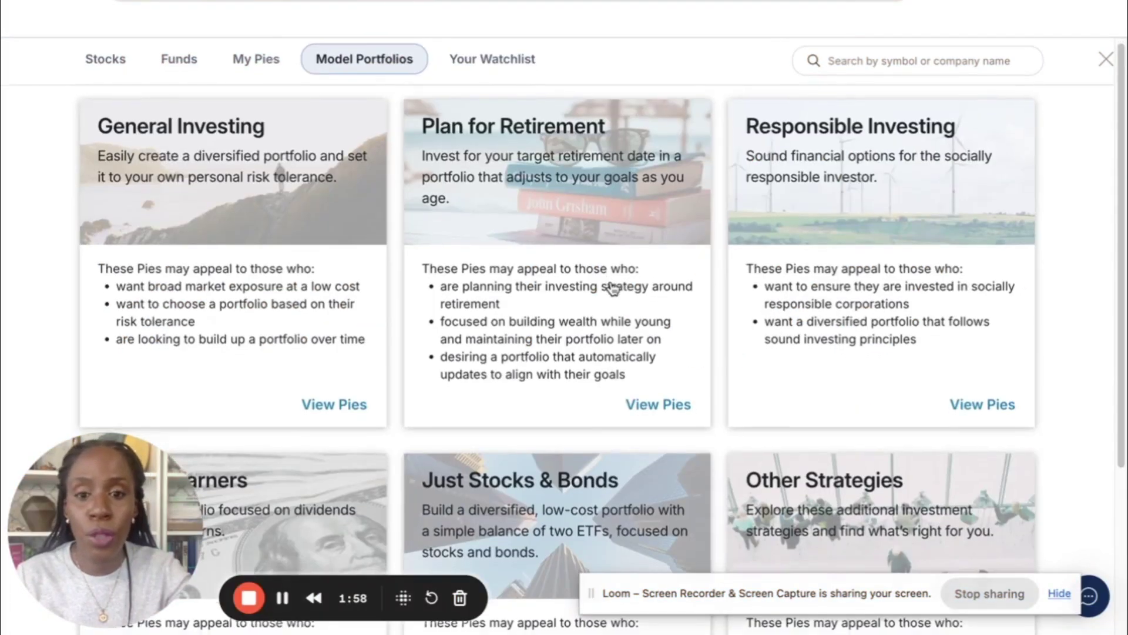
scroll(611, 288, down, 3)
scroll(612, 288, down, 1)
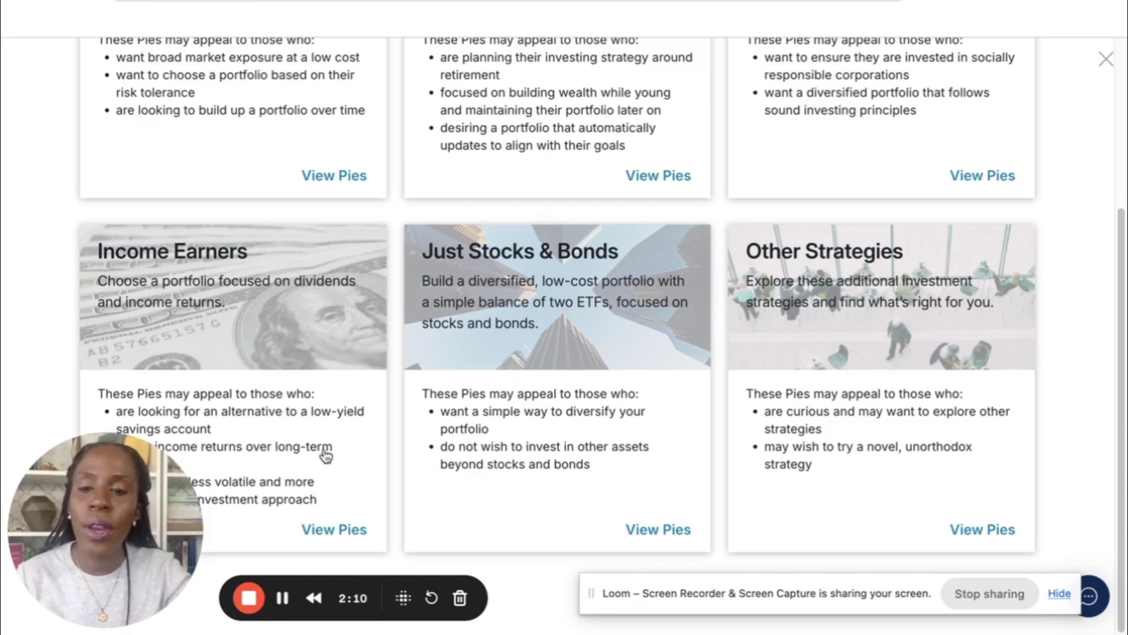
click(329, 530)
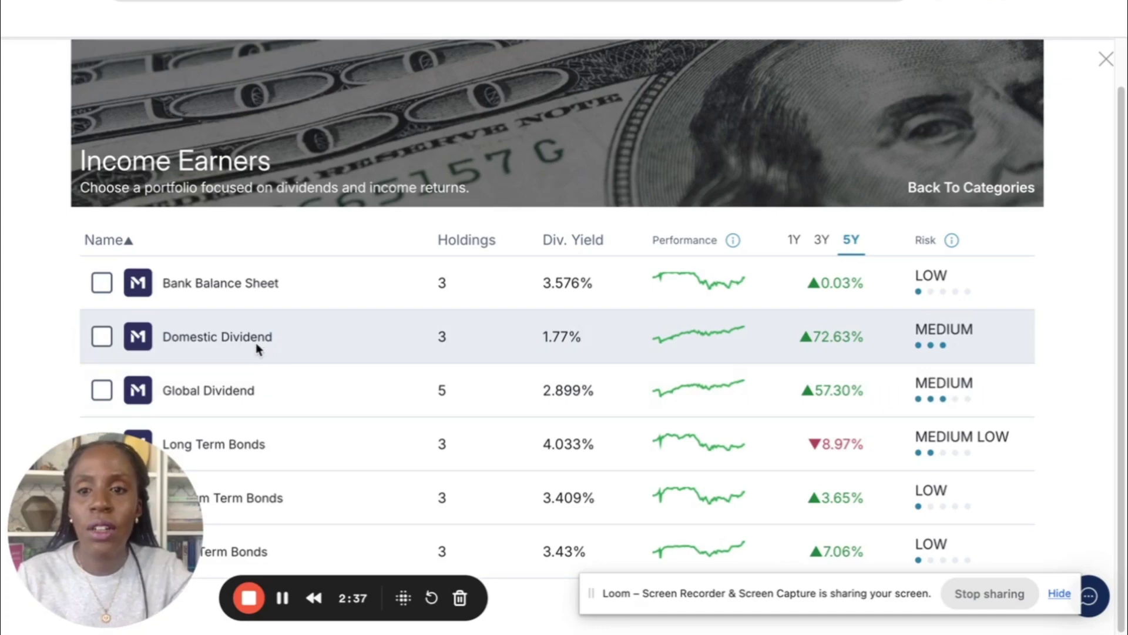
- Examine the Domestic Dividend pie and the details of its WisdomTree U.S. MidCap Dividend Fund slice, then return to the pie
click(256, 343)
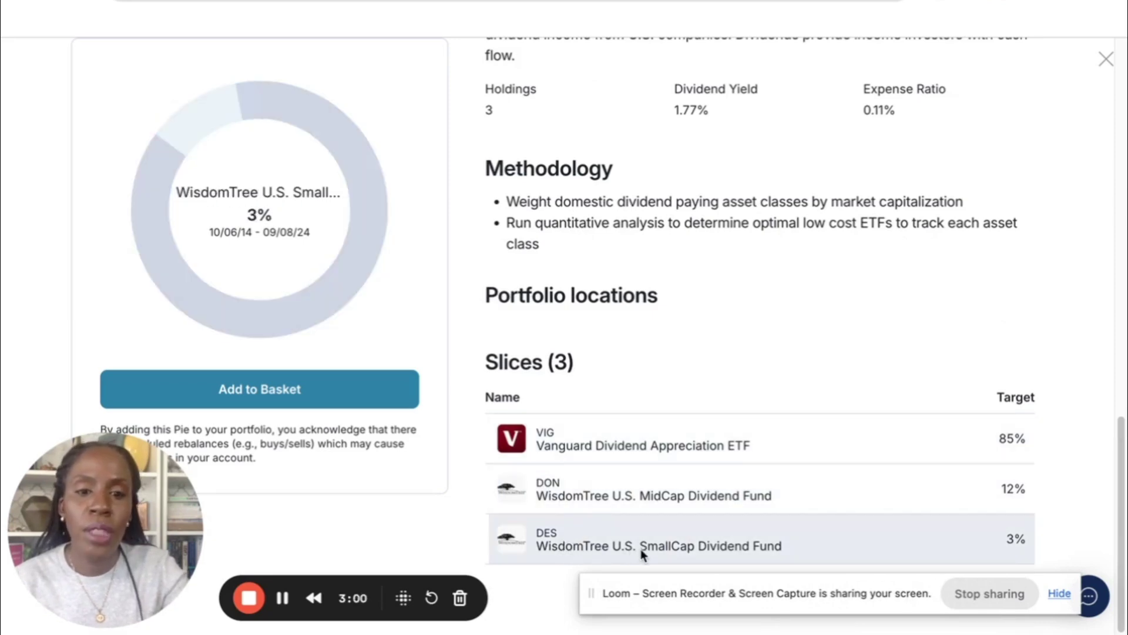
click(1023, 509)
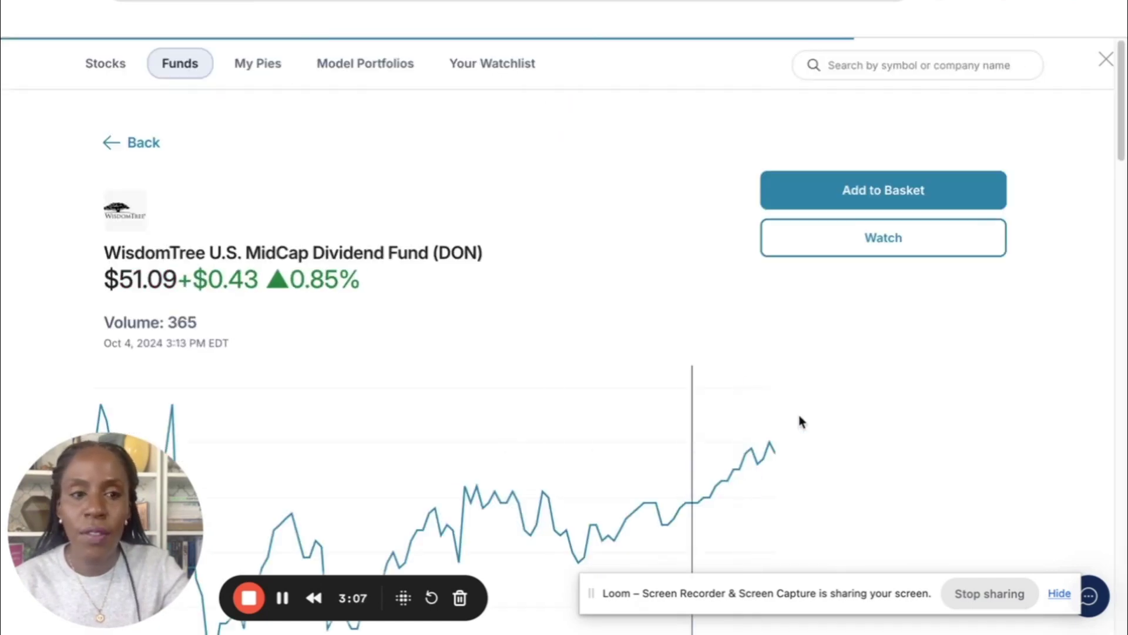
drag(1122, 141, 1120, 280)
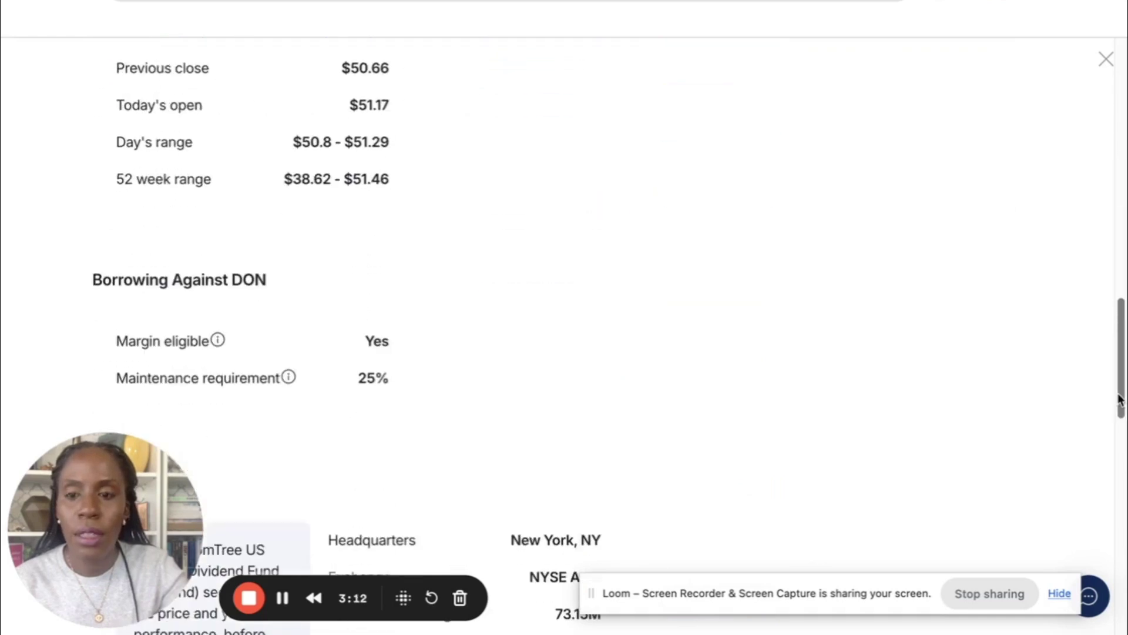
drag(1121, 382, 1108, 328)
drag(1108, 328, 1103, 222)
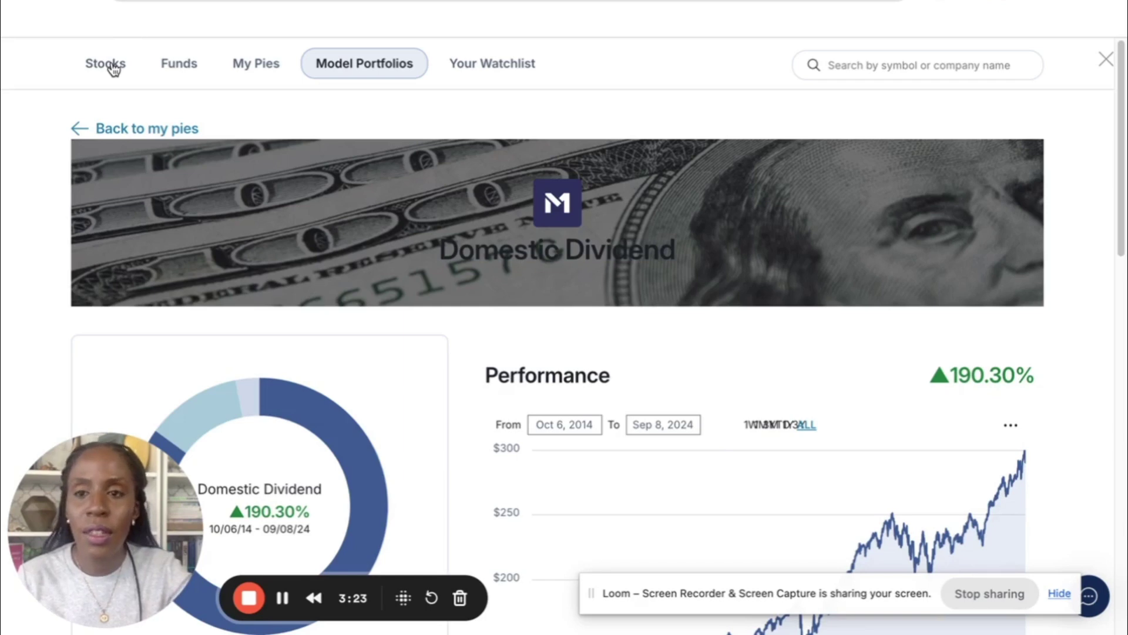
- Filter the list of stocks to the Healthcare sector
click(106, 64)
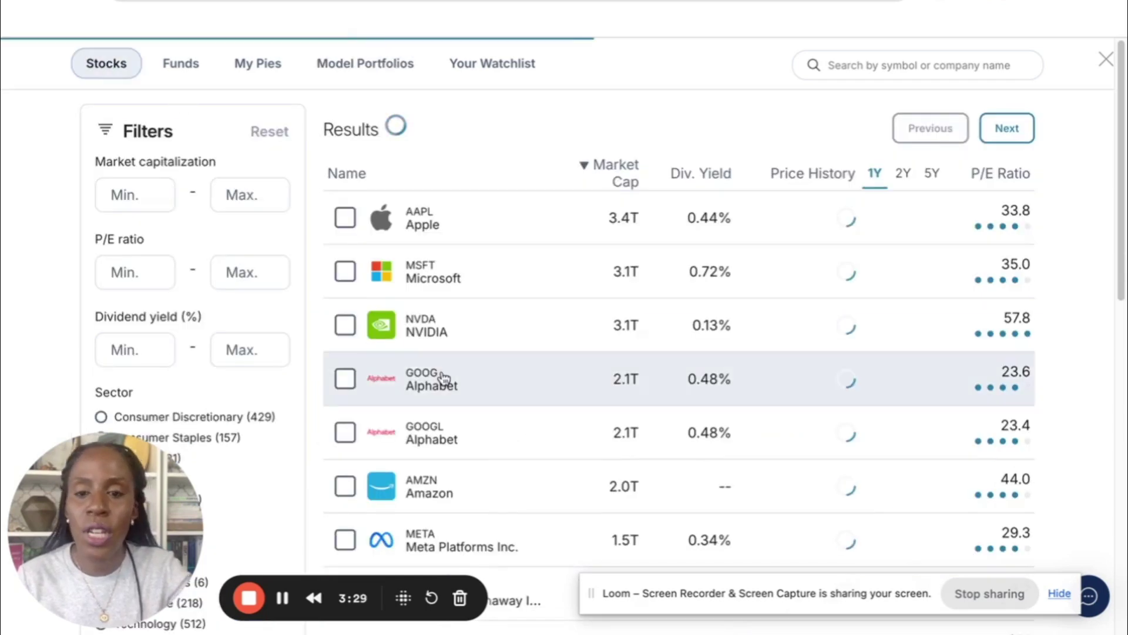
scroll(1051, 217, down, 5)
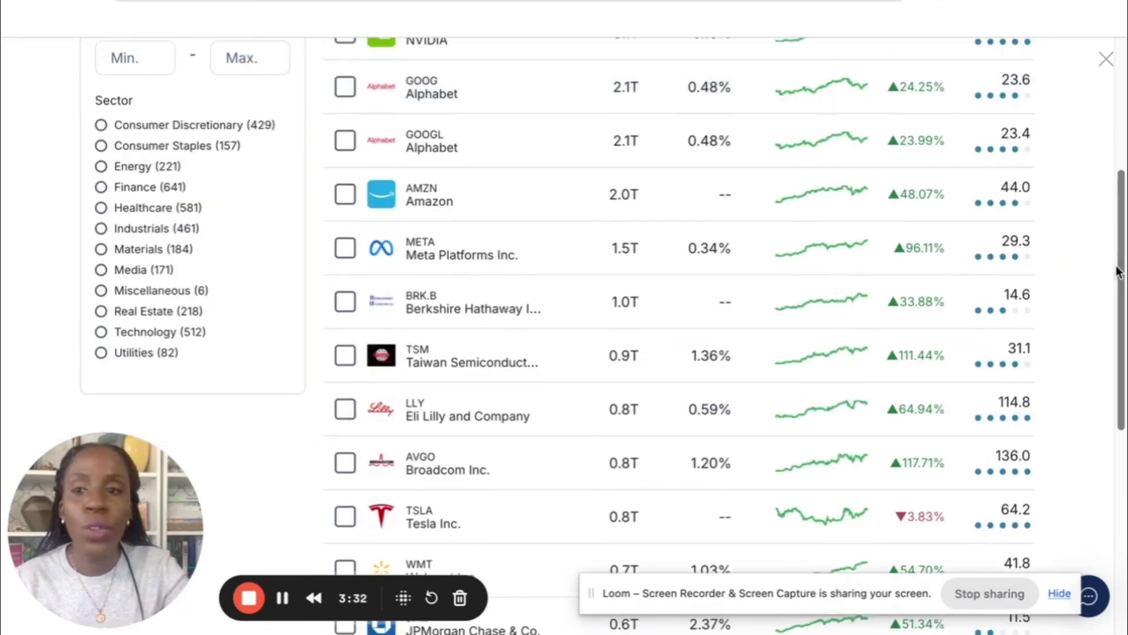
scroll(1118, 176, up, 4)
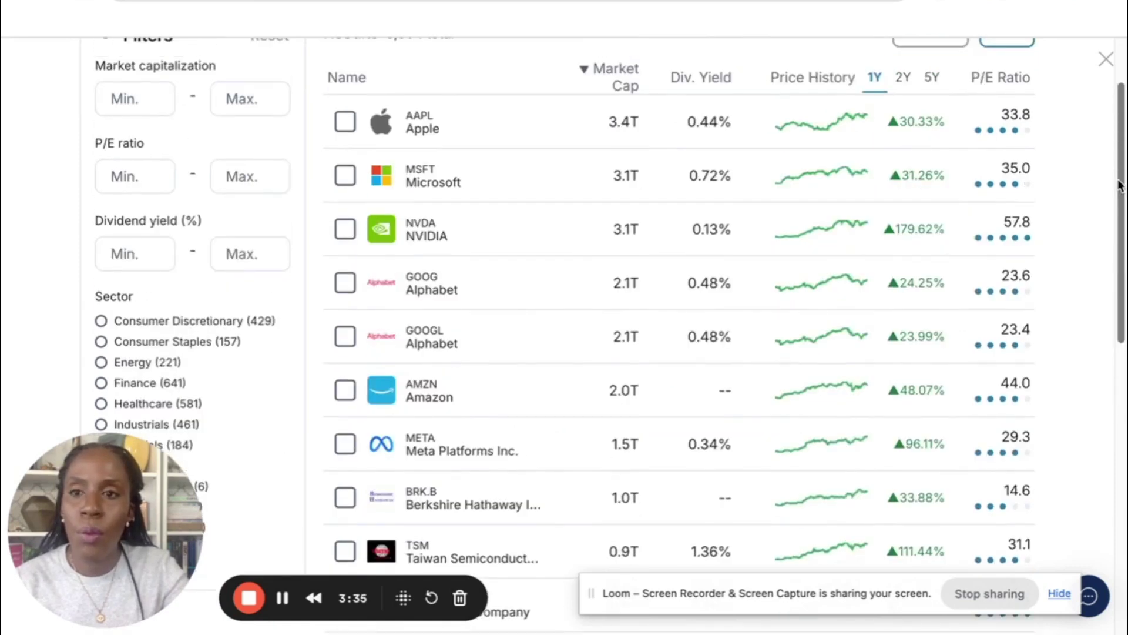
scroll(1120, 185, down, 2)
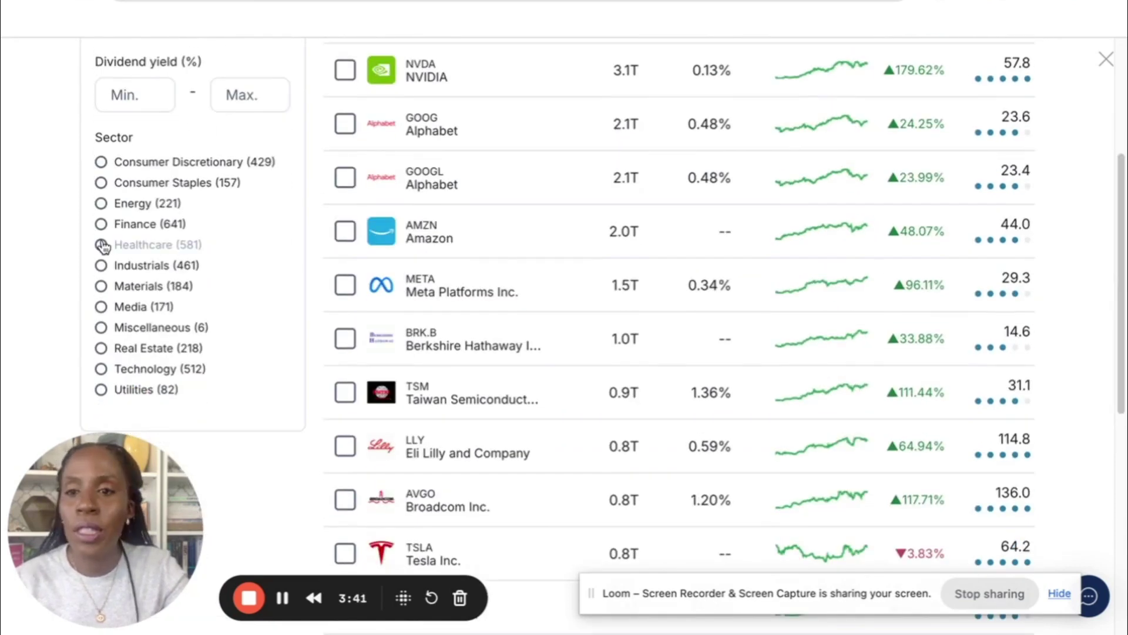
click(147, 253)
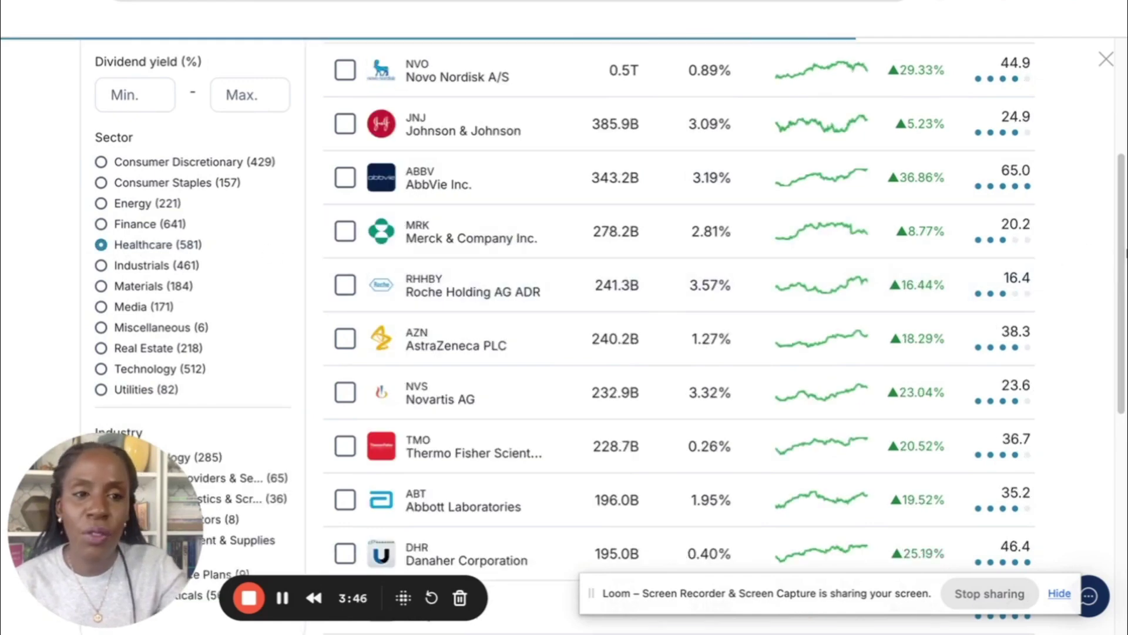
- Compare the healthcare stocks' price history over two and five years, ending on the one-year view
scroll(916, 185, up, 5)
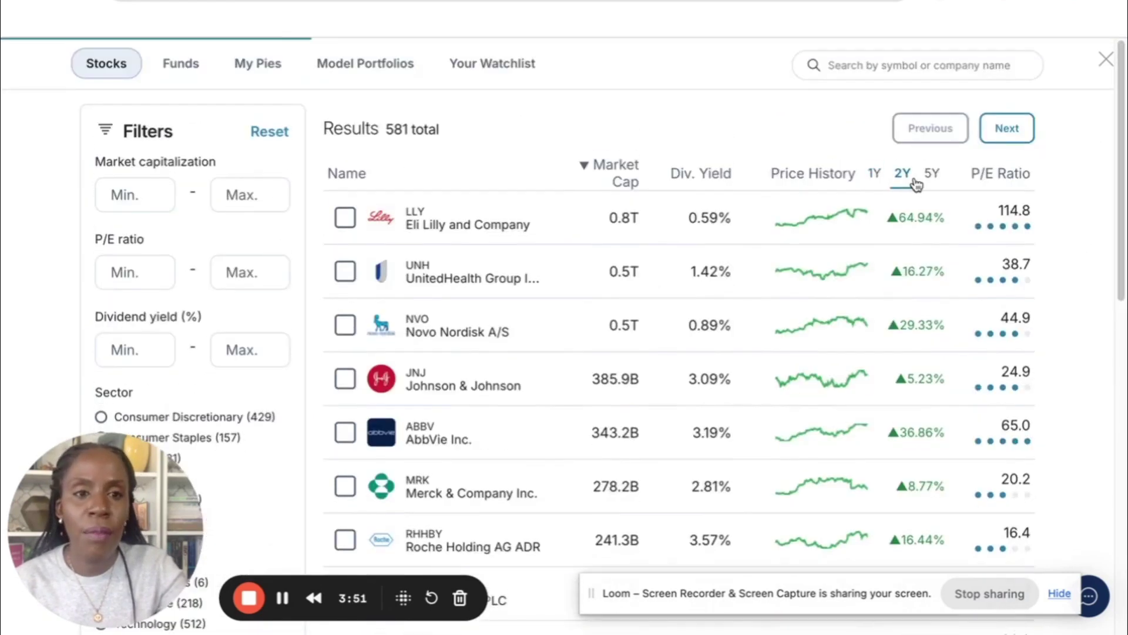
click(932, 174)
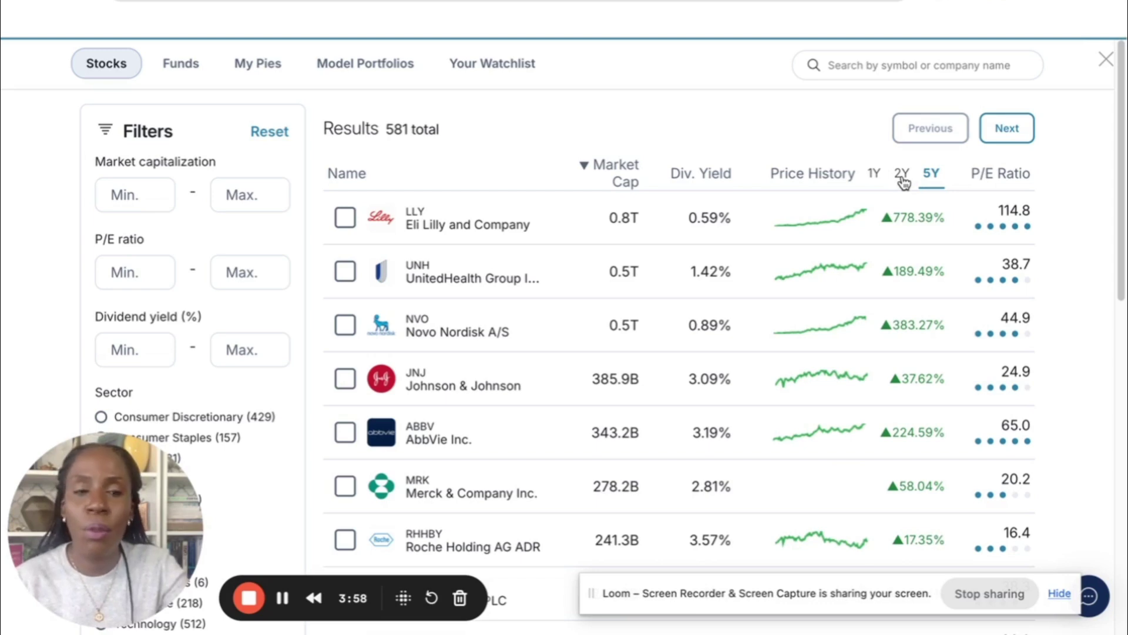
click(875, 174)
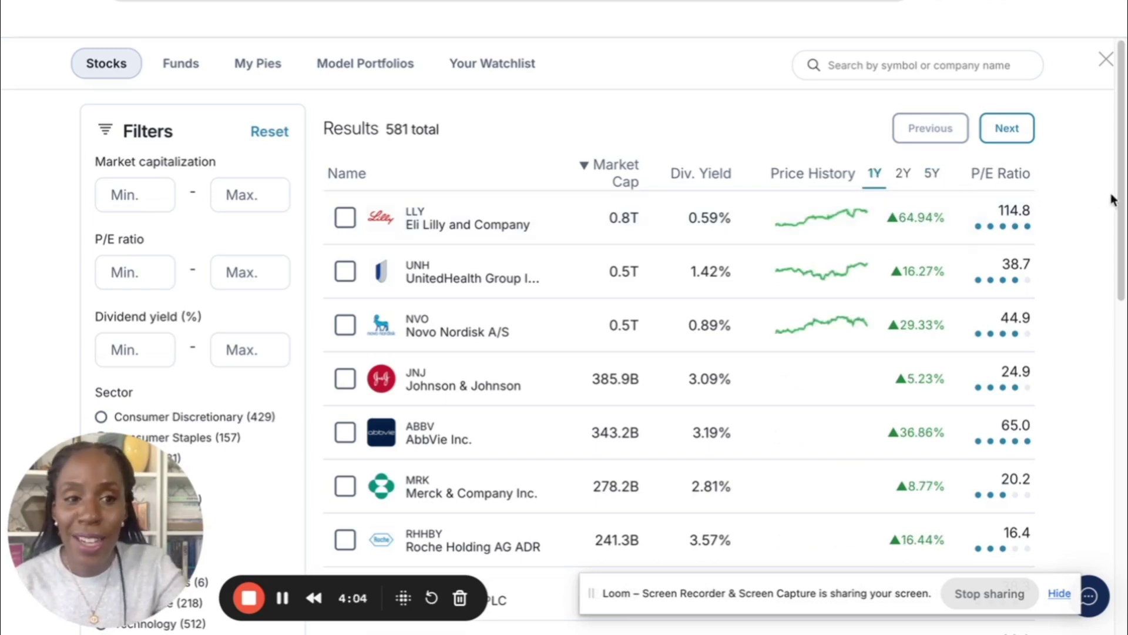
- Look through the filtered healthcare stocks and the industry filter options
scroll(1110, 224, down, 2)
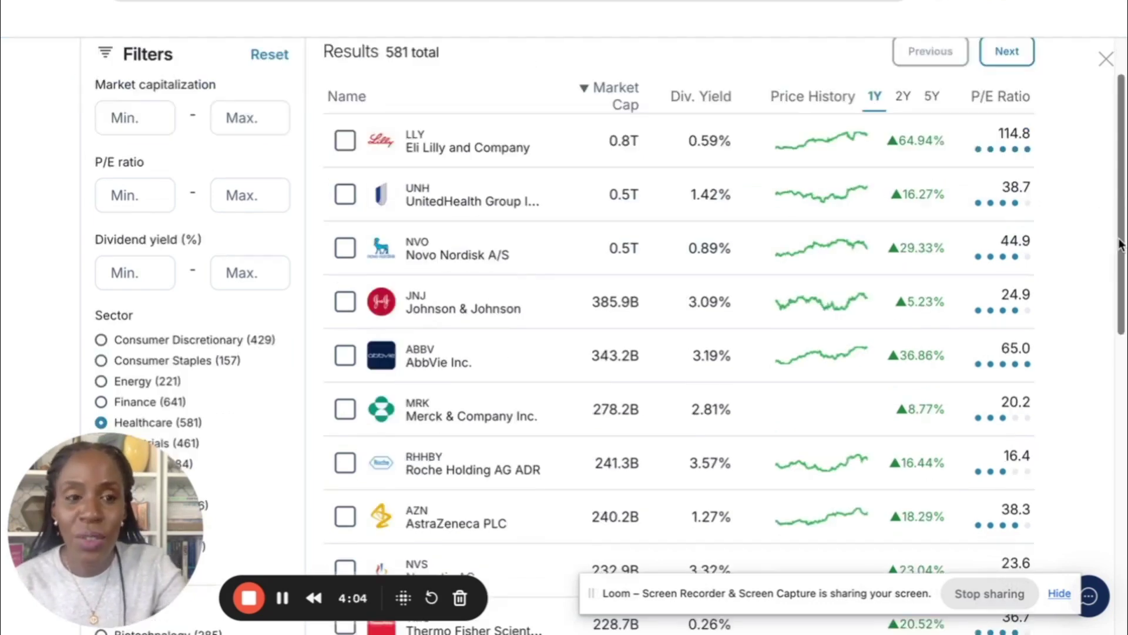
drag(1123, 247, 1119, 251)
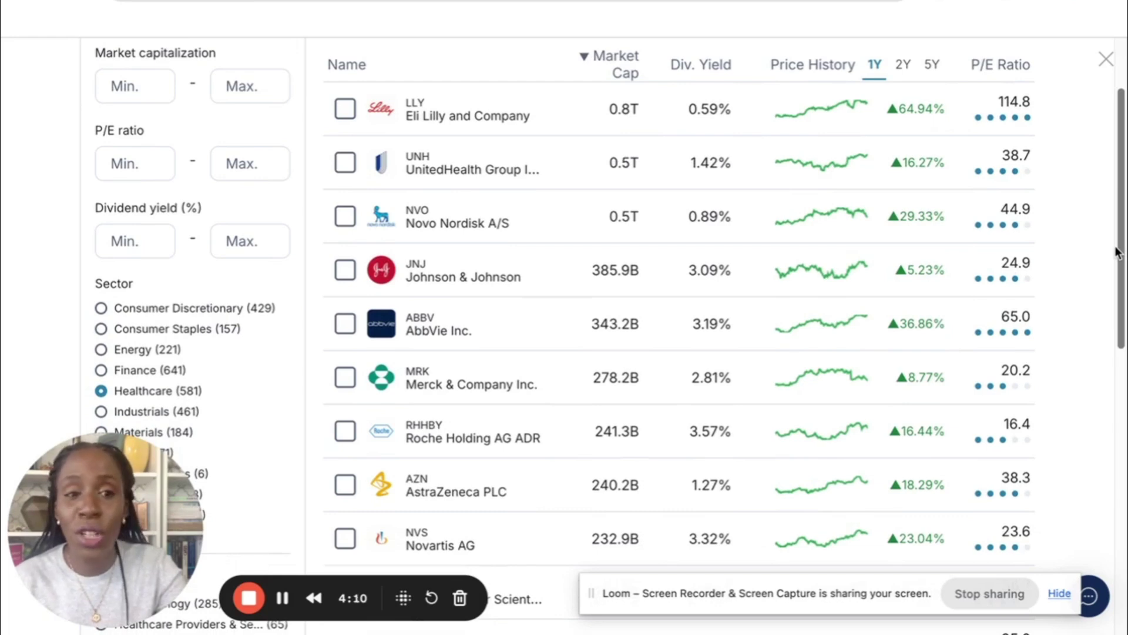
drag(1116, 252, 1118, 357)
scroll(718, 288, down, 3)
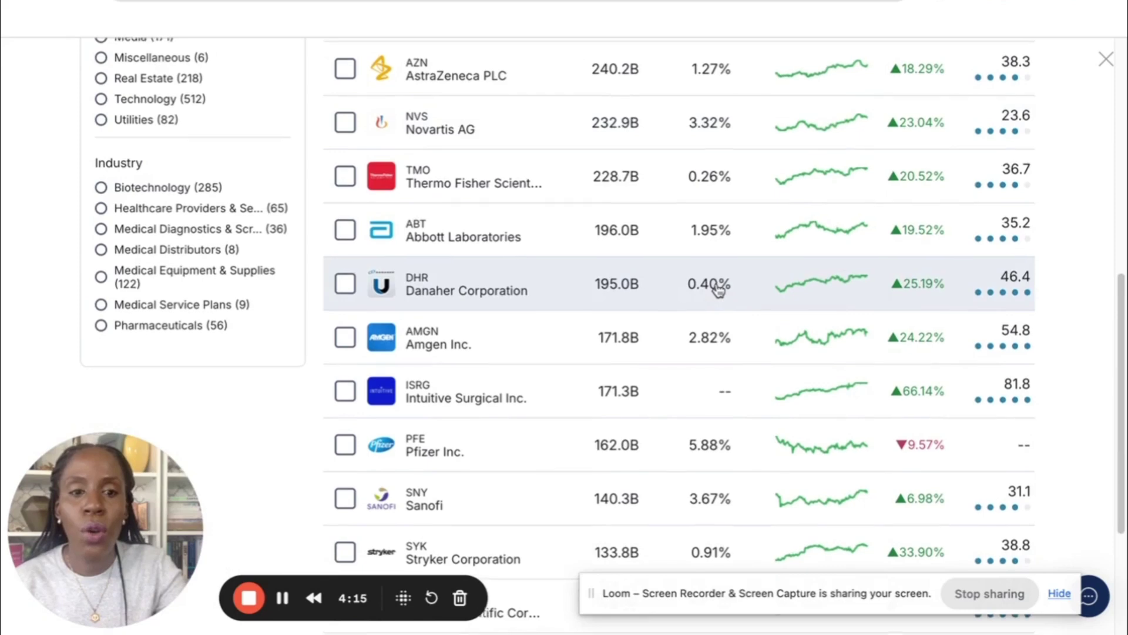
- Select Eli Lilly and Company and Elevance Health Inc. from the healthcare stocks
scroll(718, 288, up, 7)
click(345, 118)
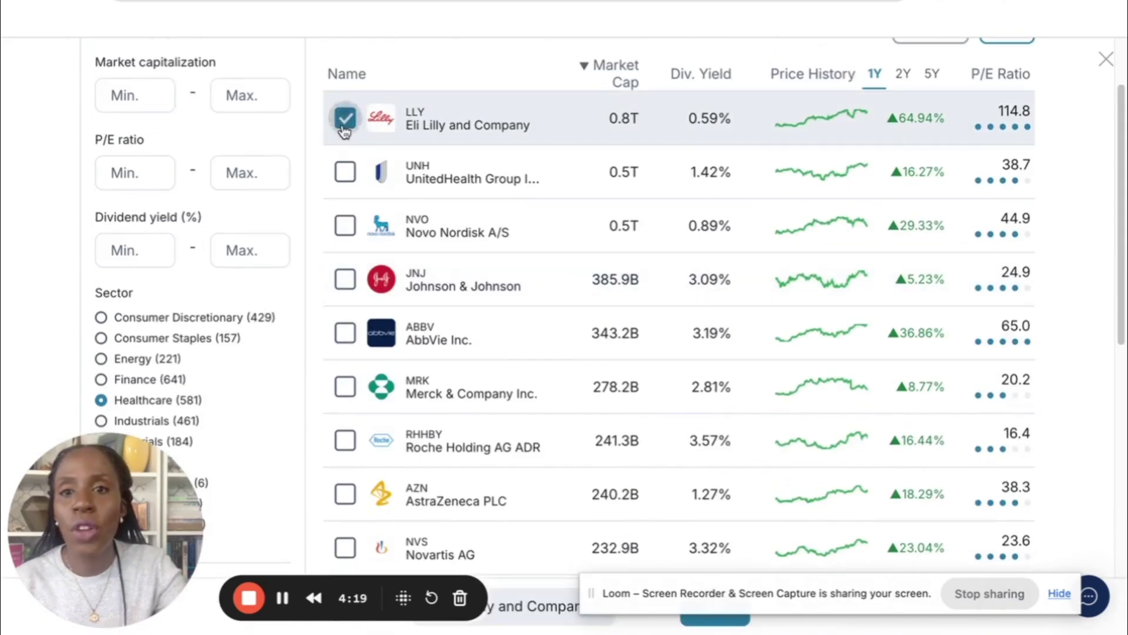
scroll(378, 320, down, 4)
scroll(378, 320, down, 8)
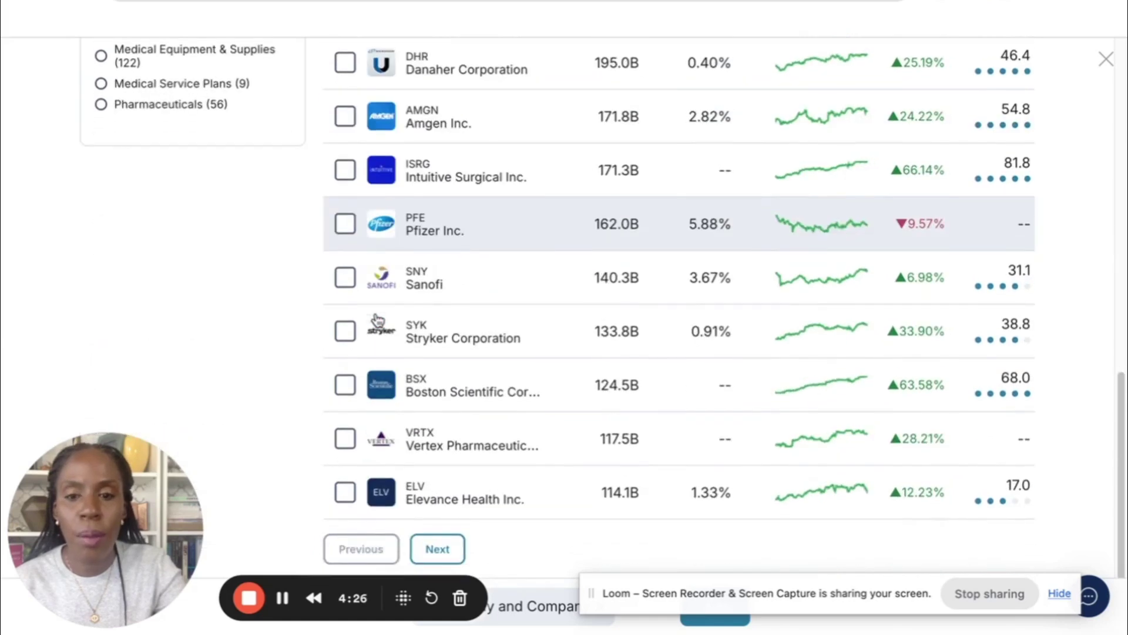
click(346, 494)
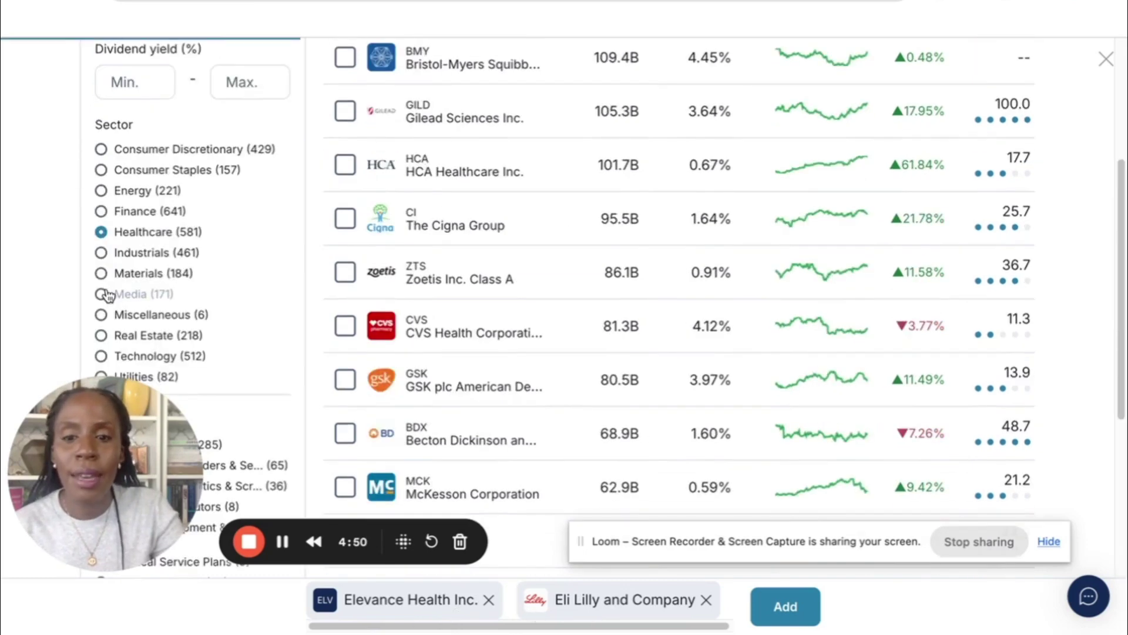
- Select Verizon Communications from the Media sector and PepsiCo from the Consumer Staples sector
click(104, 294)
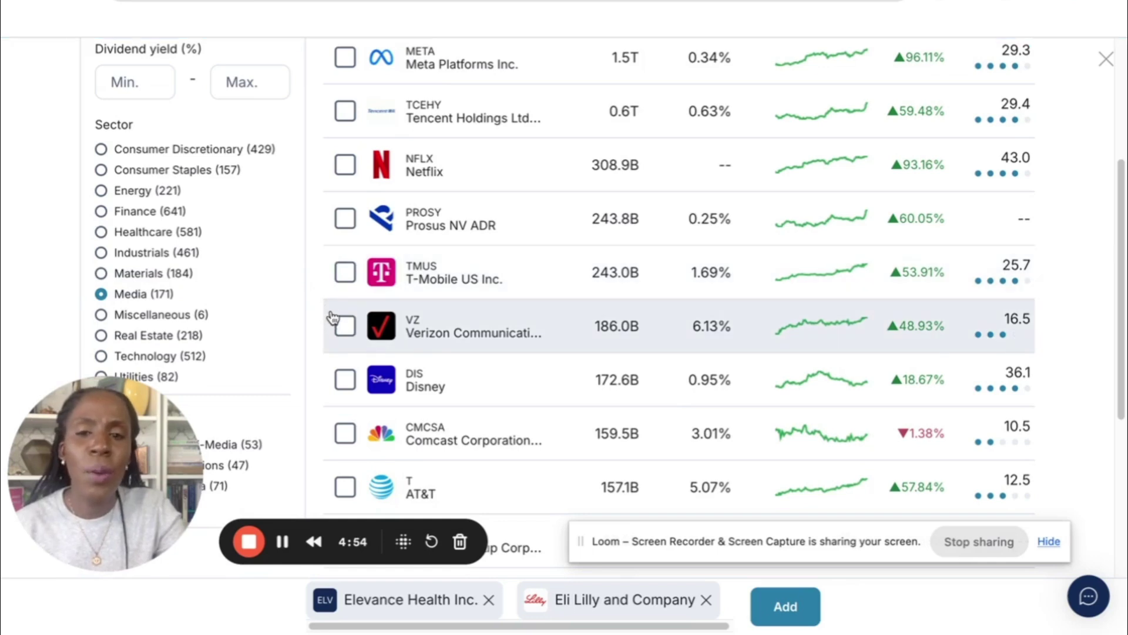
click(345, 328)
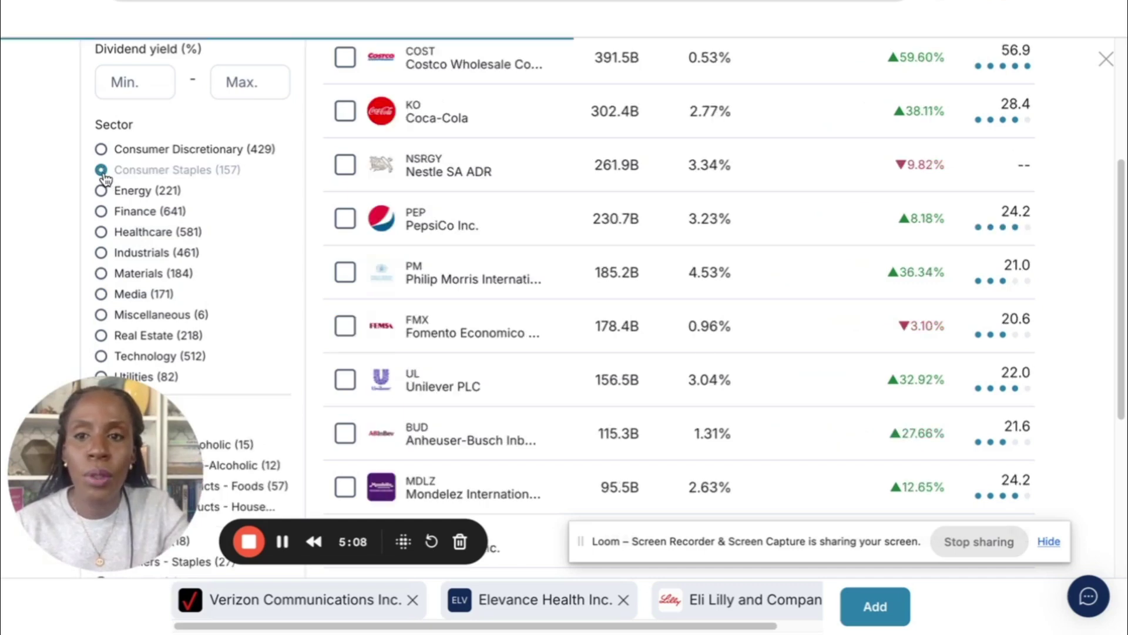
click(345, 219)
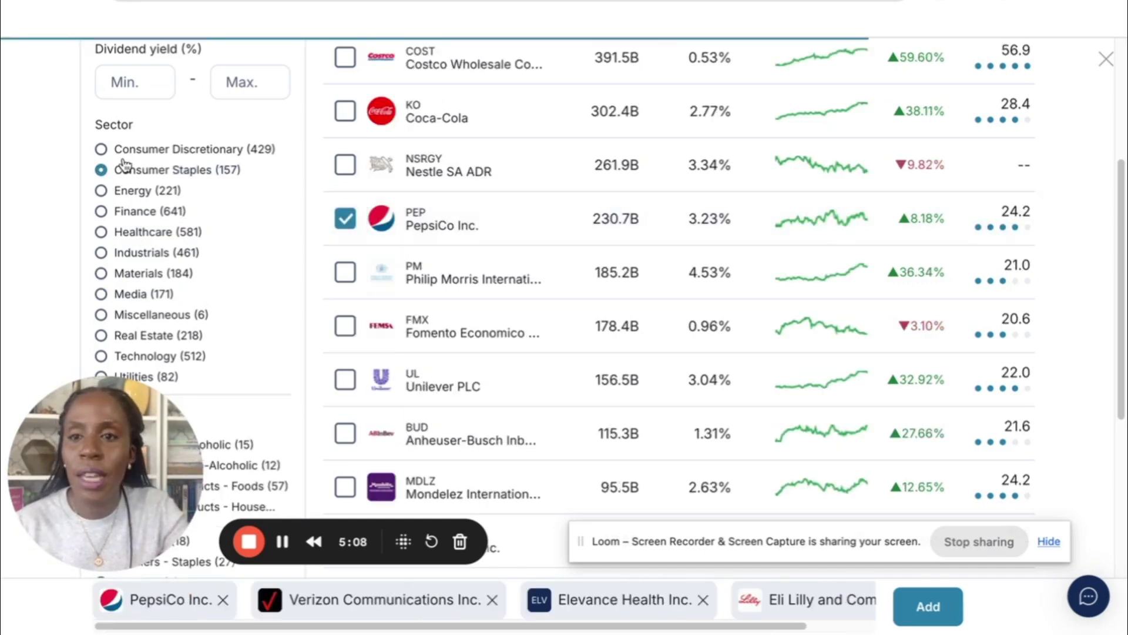
- Filter the stocks to the Consumer Discretionary sector and select Chipotle Mexican Grill
click(102, 151)
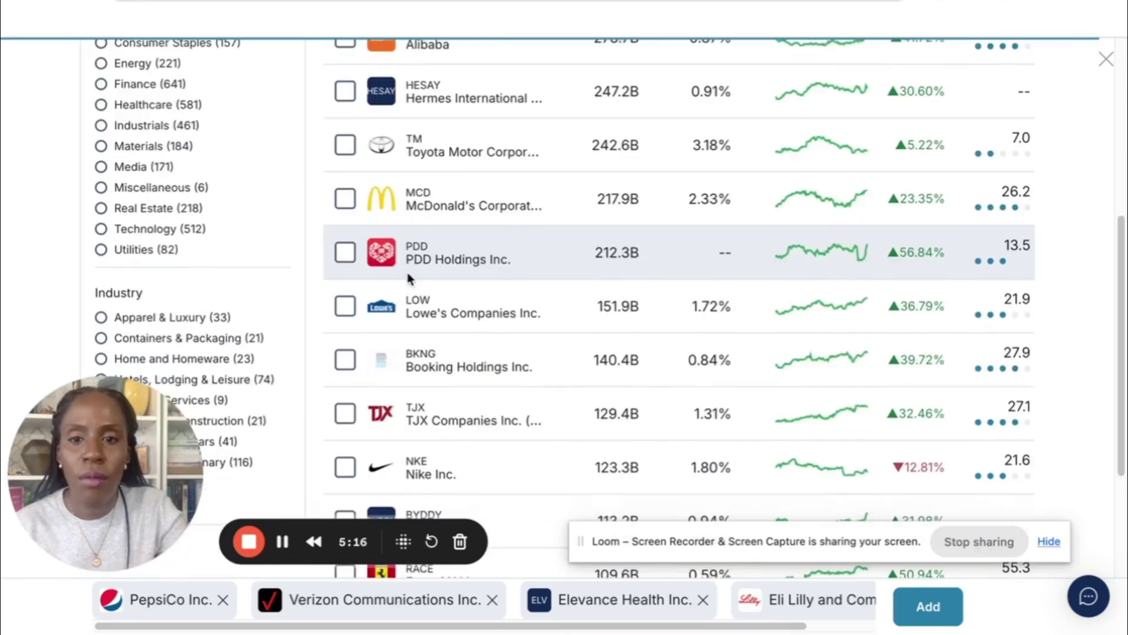
scroll(408, 280, down, 4)
scroll(409, 278, down, 2)
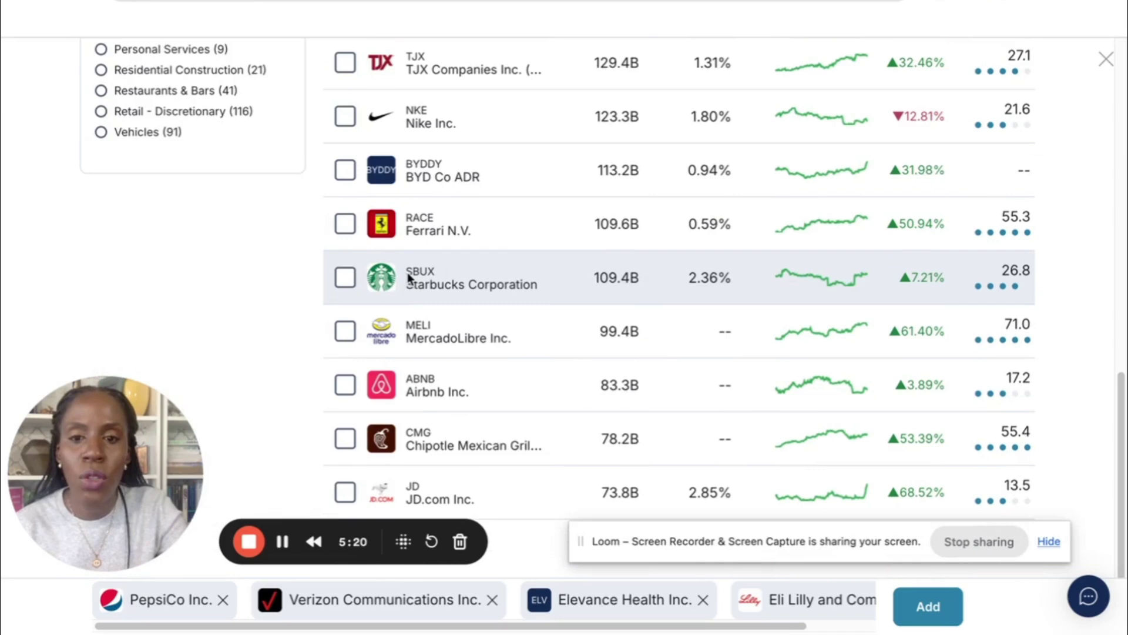
click(345, 439)
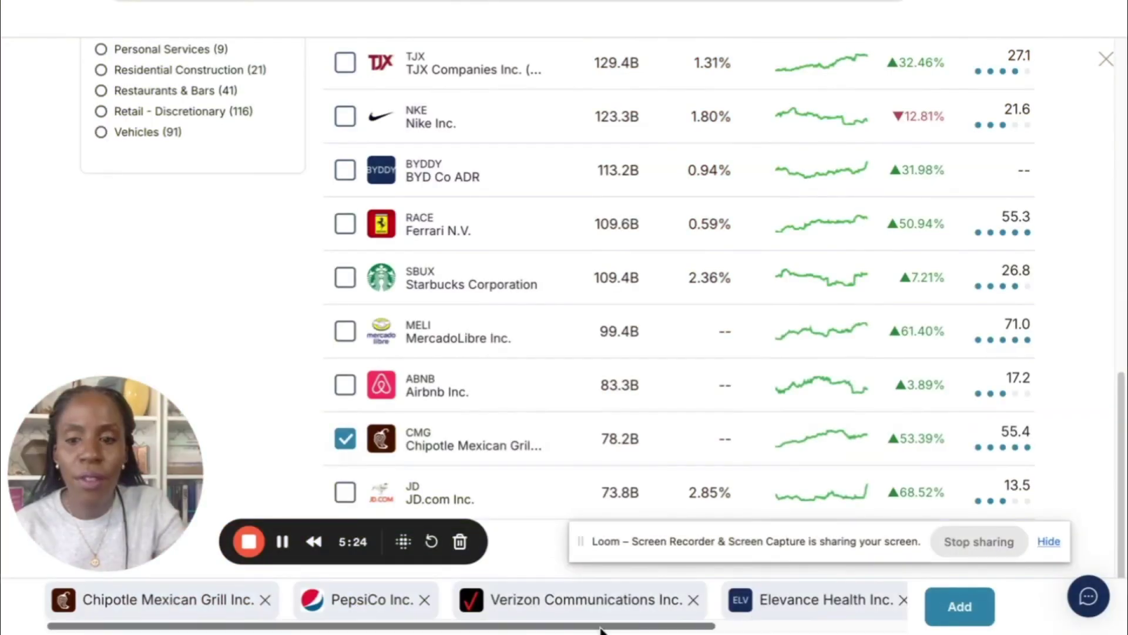
- Add the five chosen stocks to the new portfolio and save it with all slices selected
drag(586, 629, 775, 629)
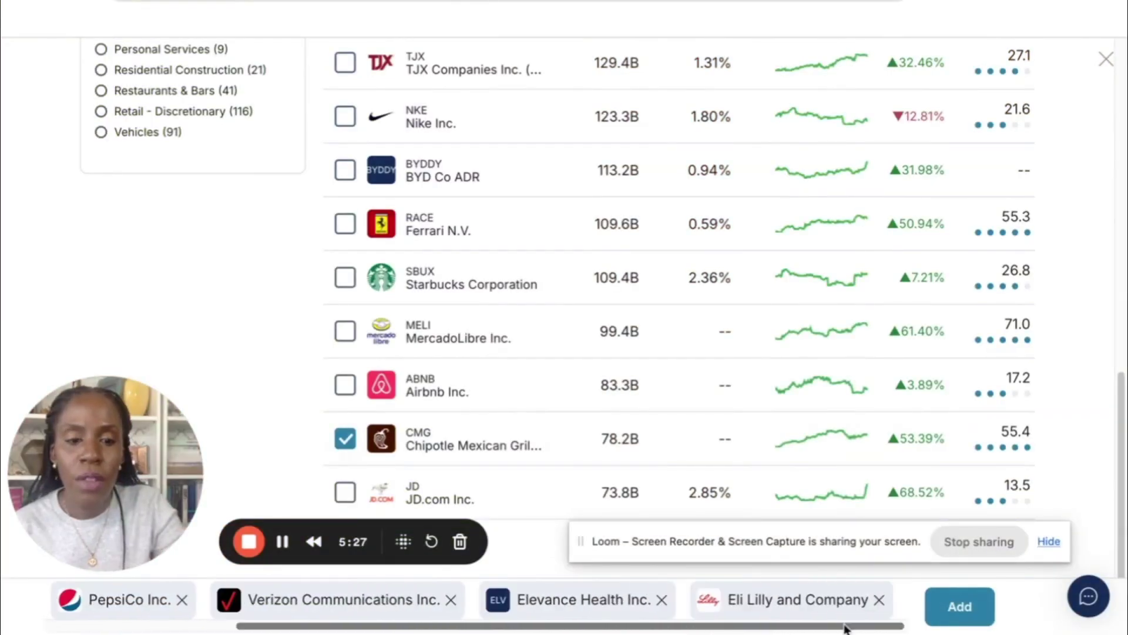
click(950, 619)
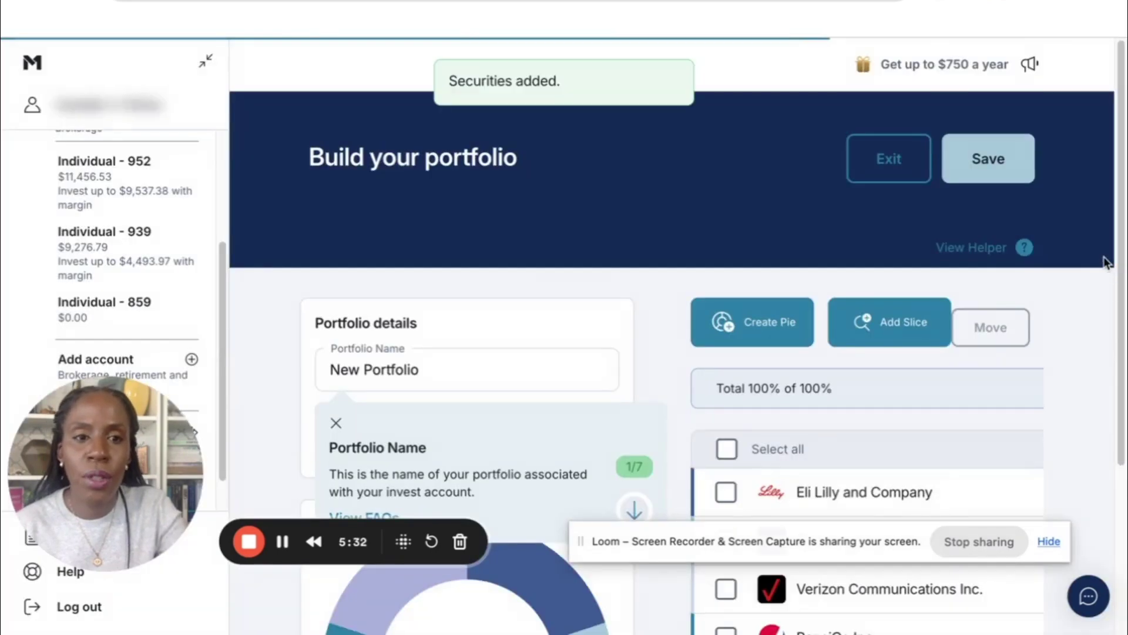
scroll(1107, 262, down, 3)
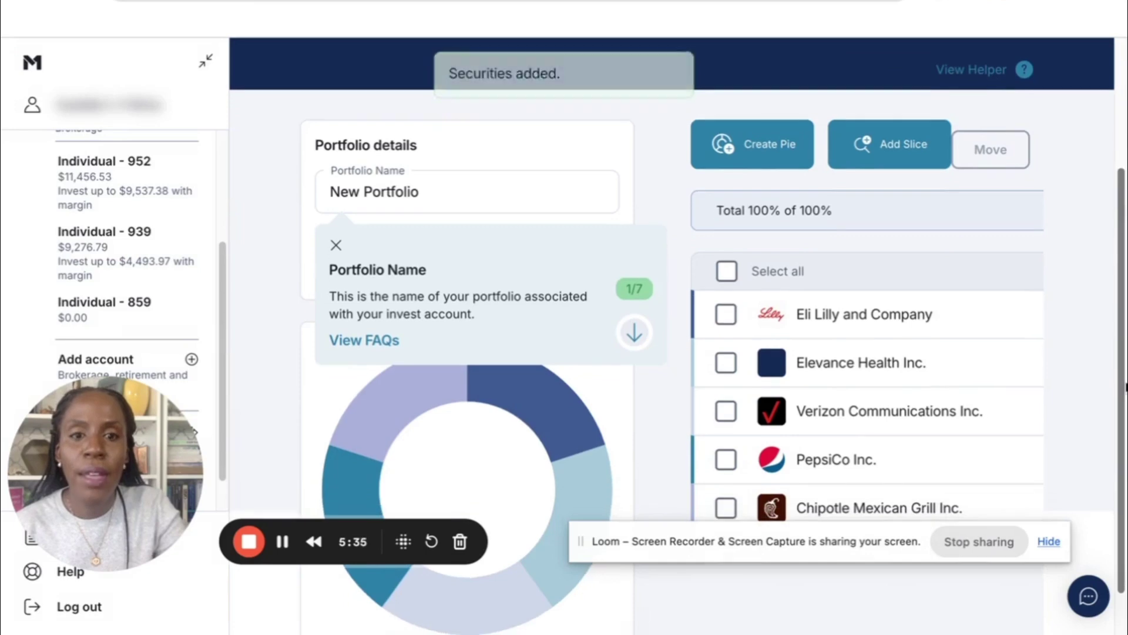
click(727, 271)
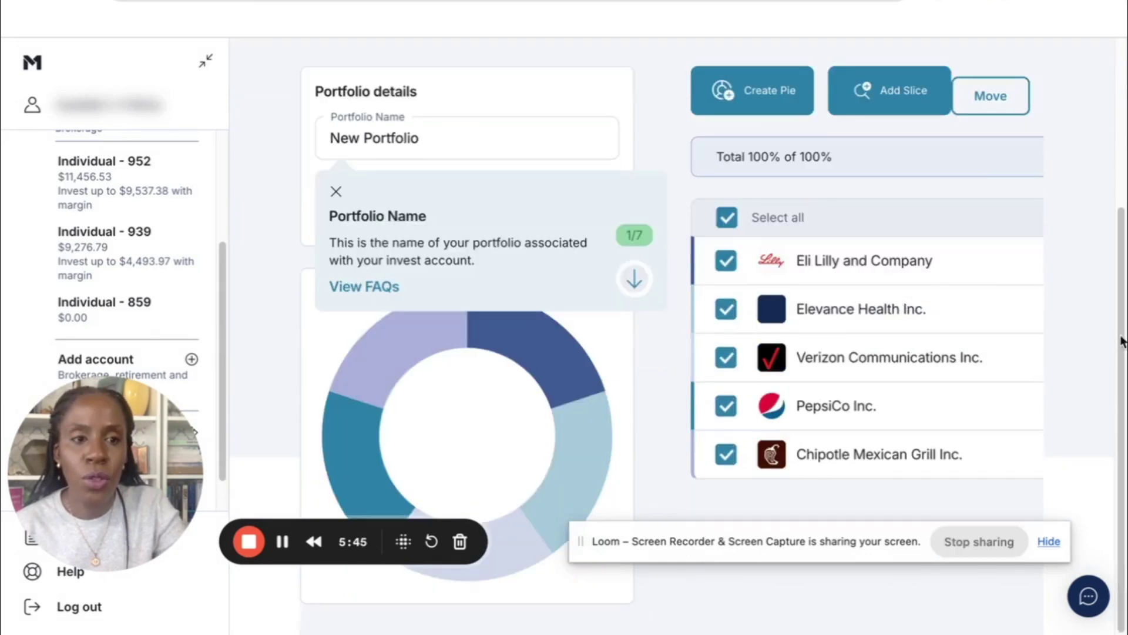
scroll(1107, 339, up, 3)
click(978, 88)
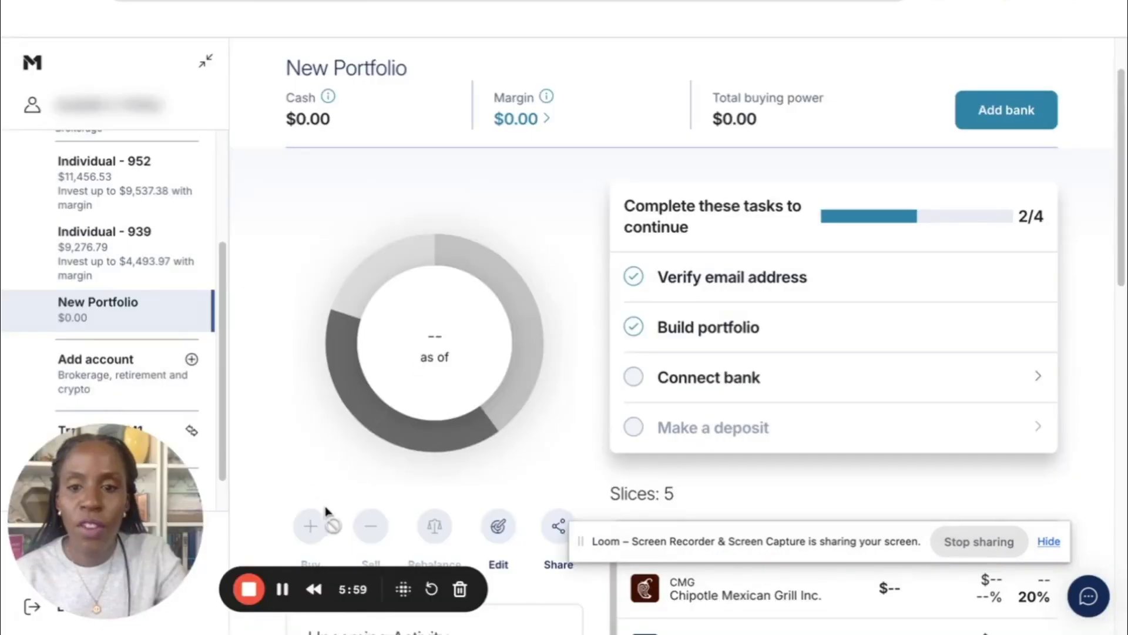
click(283, 590)
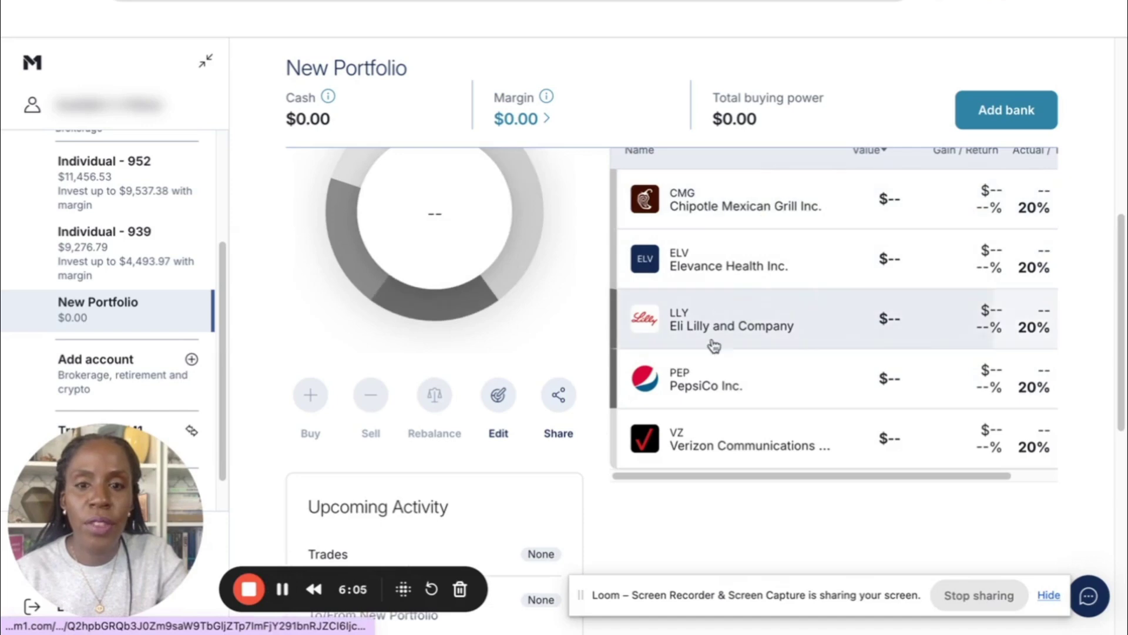
- Open the new portfolio for editing and rename its pie to YT Test Portfolio
click(498, 395)
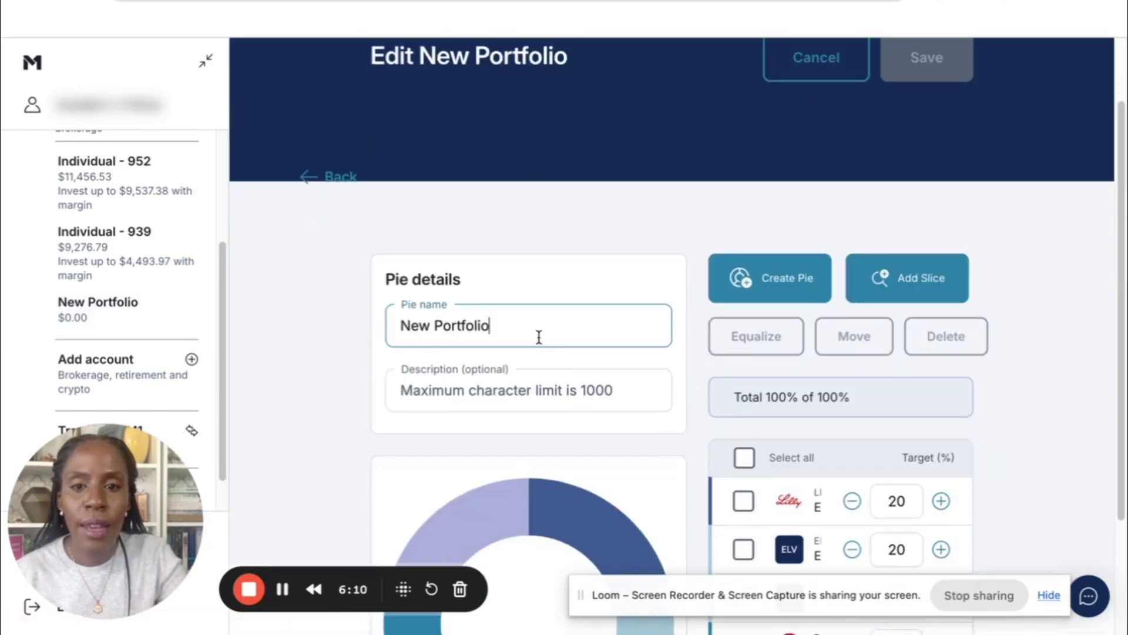
triple_click(538, 335)
text(YT)
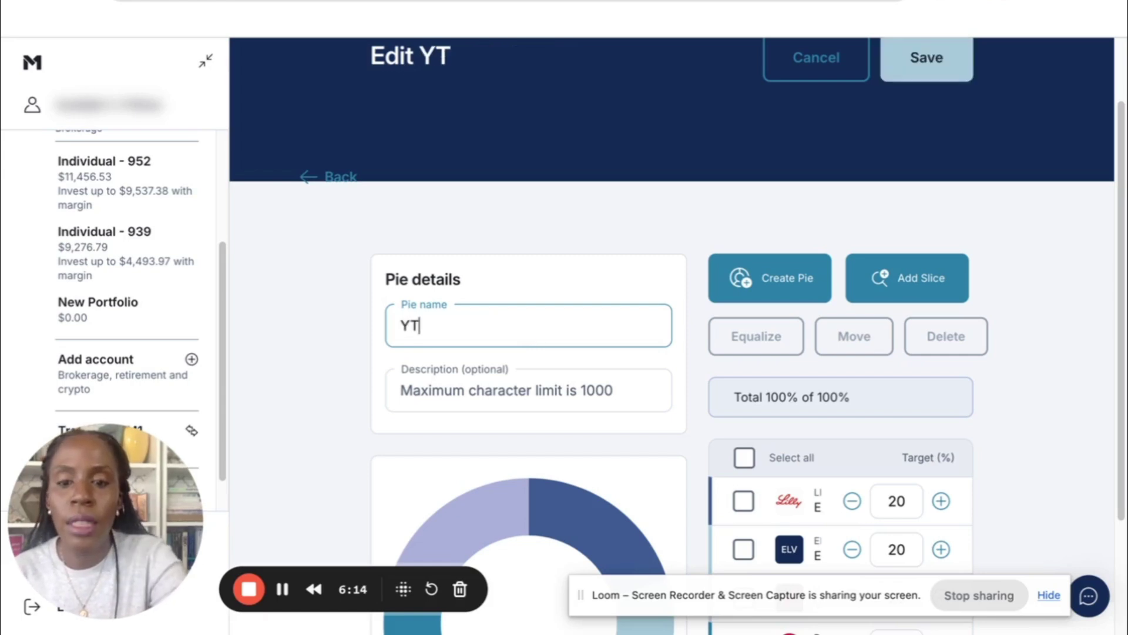
text(Test Po)
text(rtfolio)
- Set the target of the Eli Lilly slice to 30% and the Elevance Health slice to 5%
scroll(802, 368, down, 3)
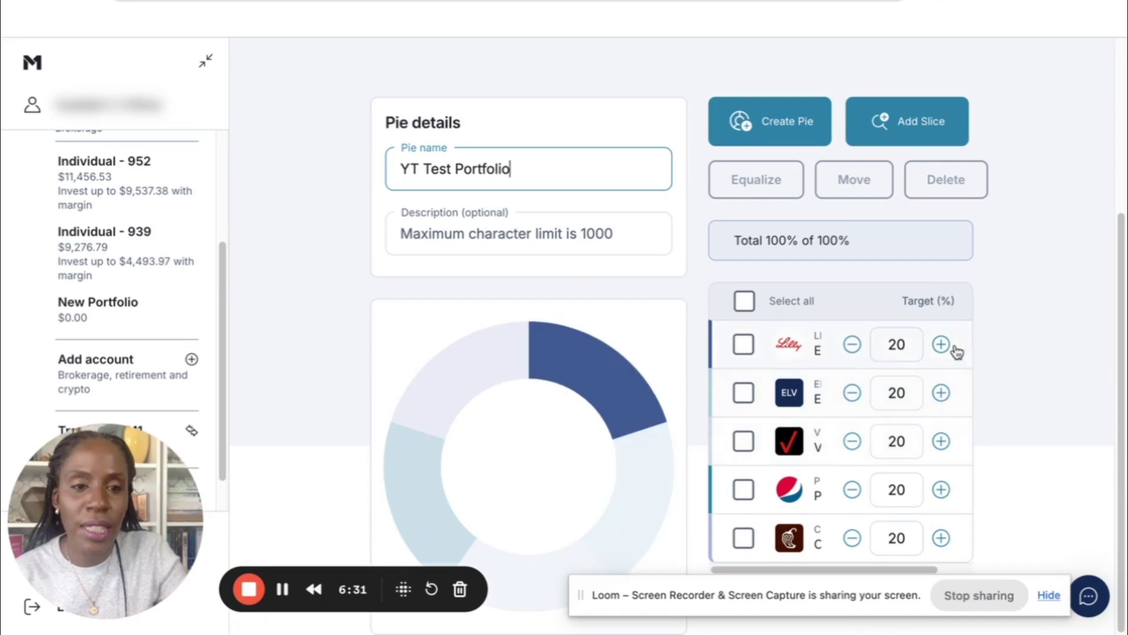
double_click(910, 342)
text(3)
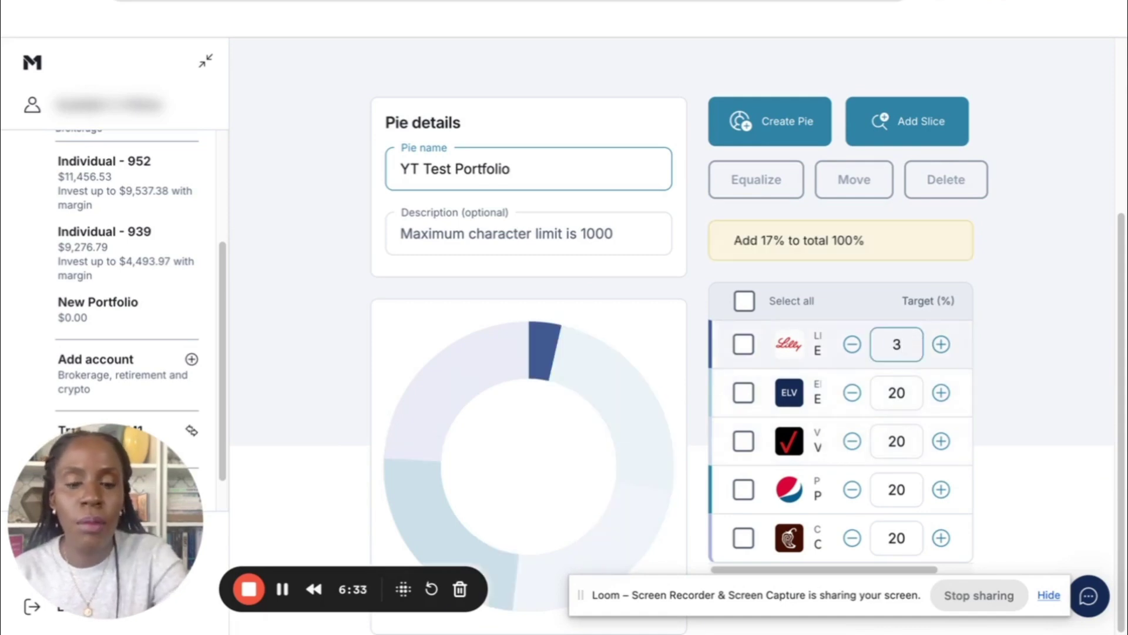
text(0)
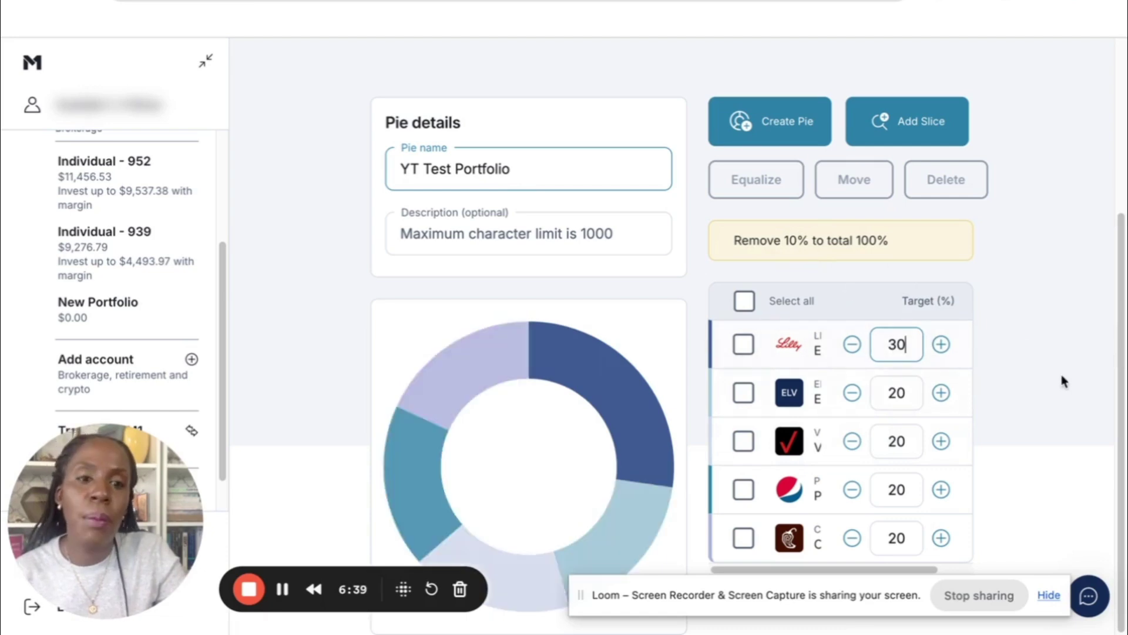
click(908, 396)
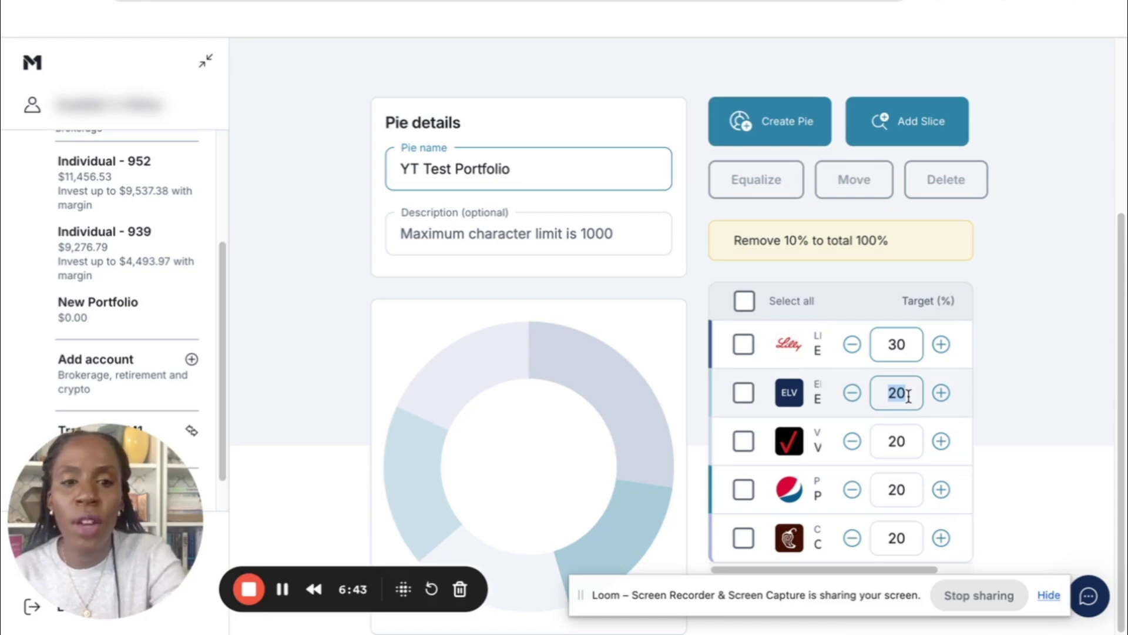
text(5)
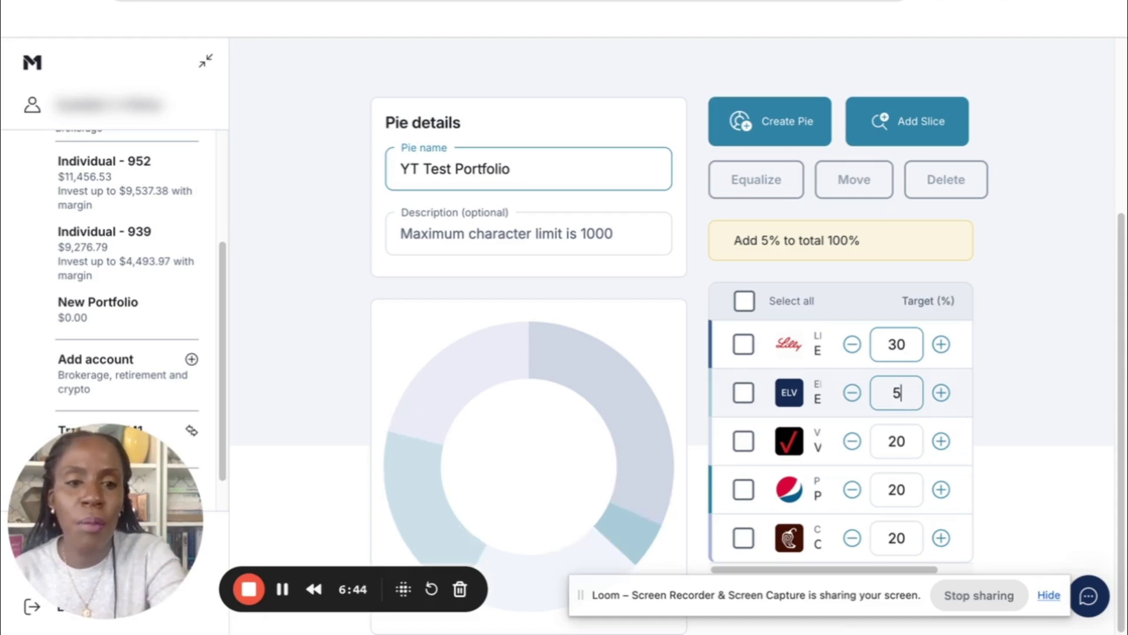
- Set the target of the Verizon slice to 15%
click(908, 445)
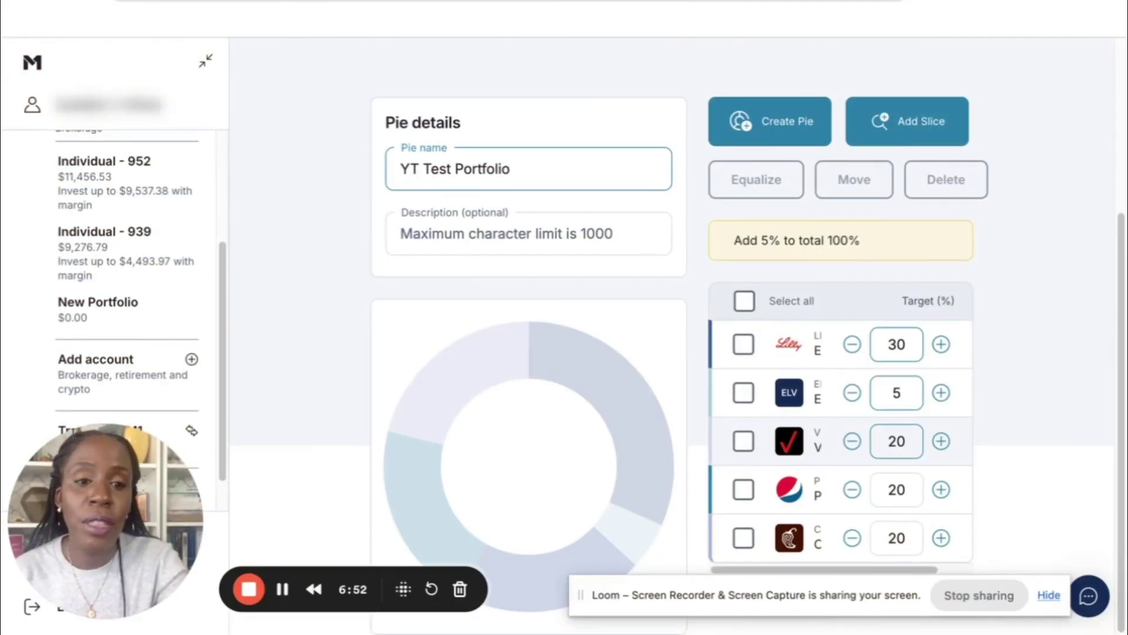
key(BackSpace)
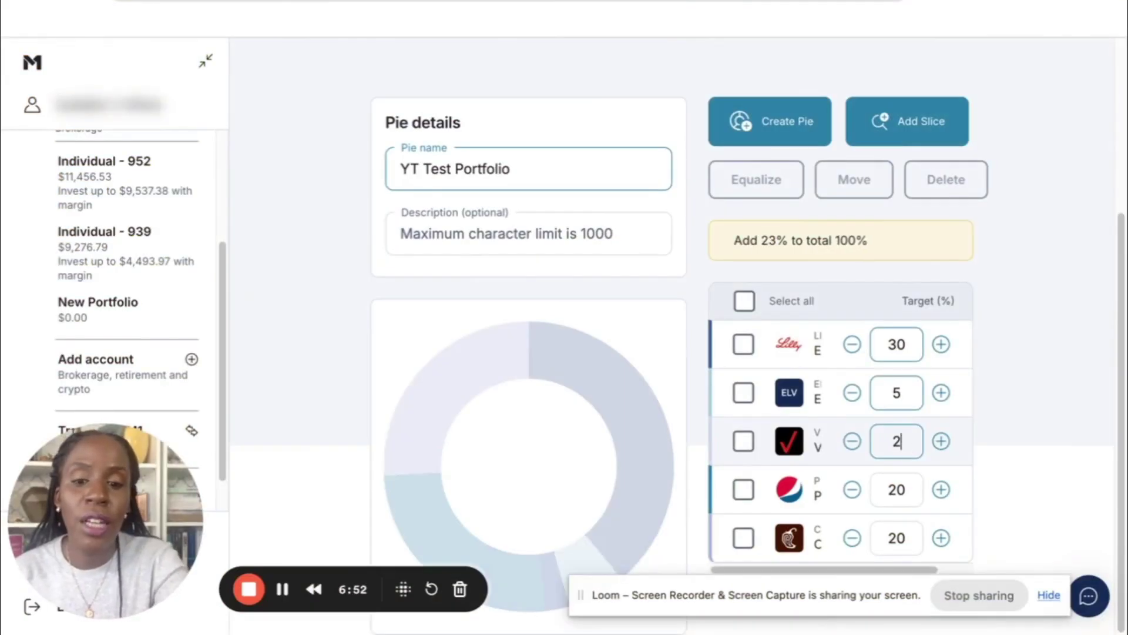
text(5)
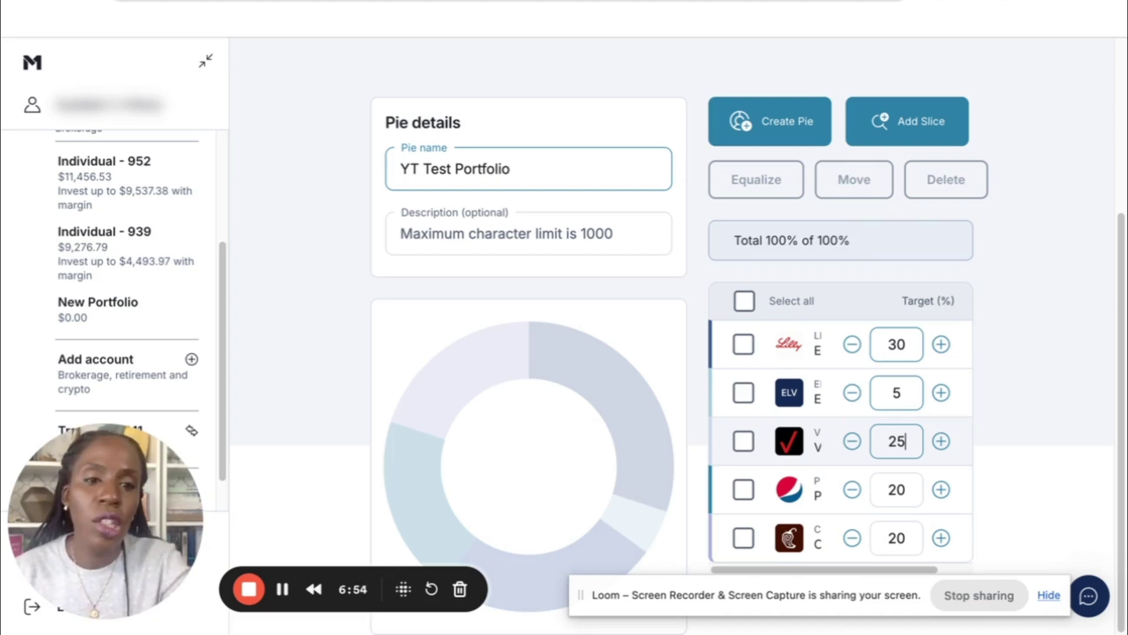
key(BackSpace)
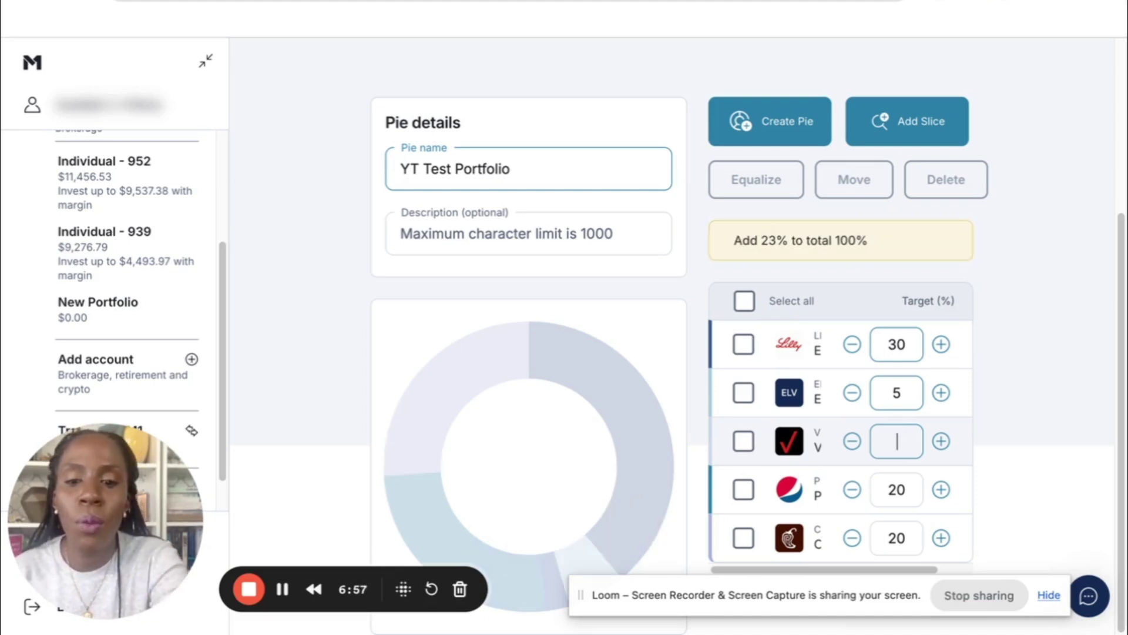
text(15)
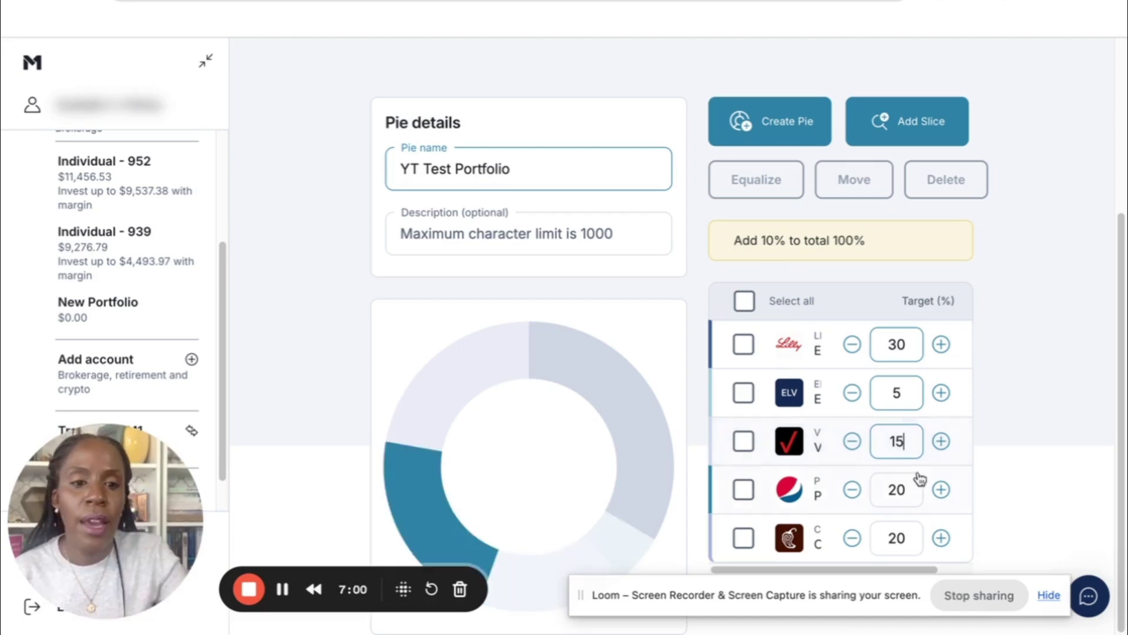
- Set the targets of the PepsiCo and Chipotle slices to 25% each
click(917, 482)
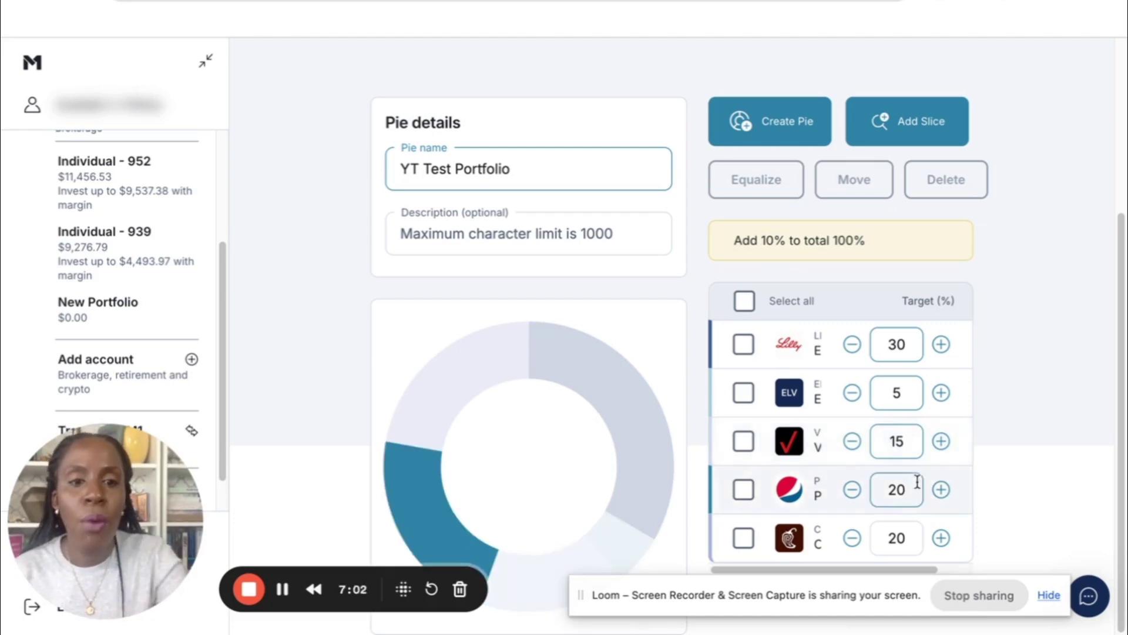
key(BackSpace)
text(5)
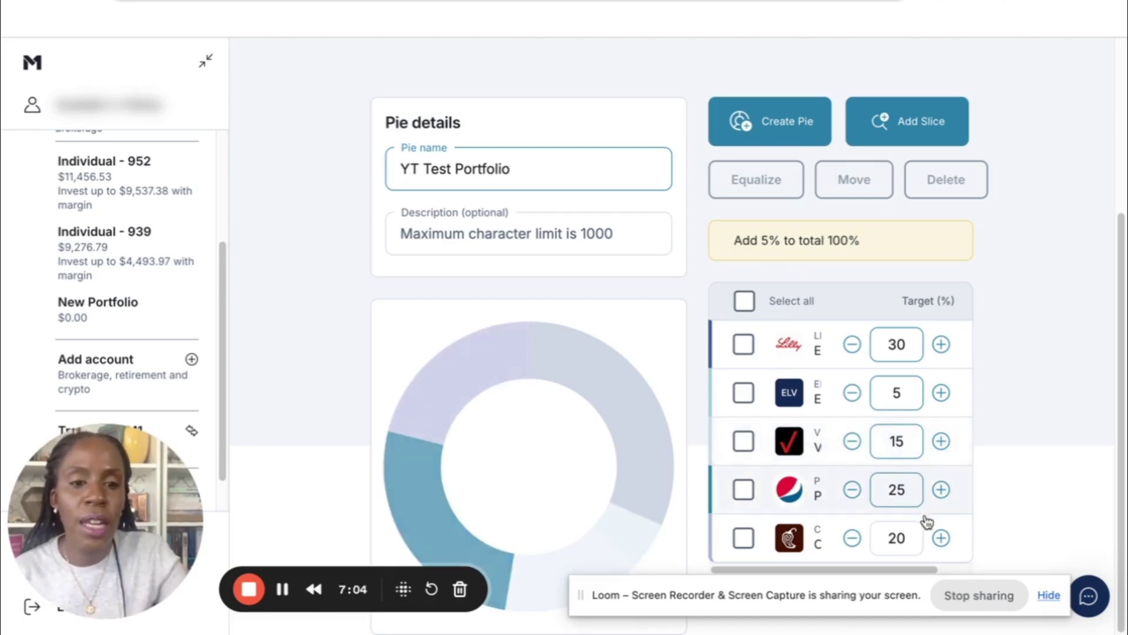
click(918, 534)
key(BackSpace)
text(5)
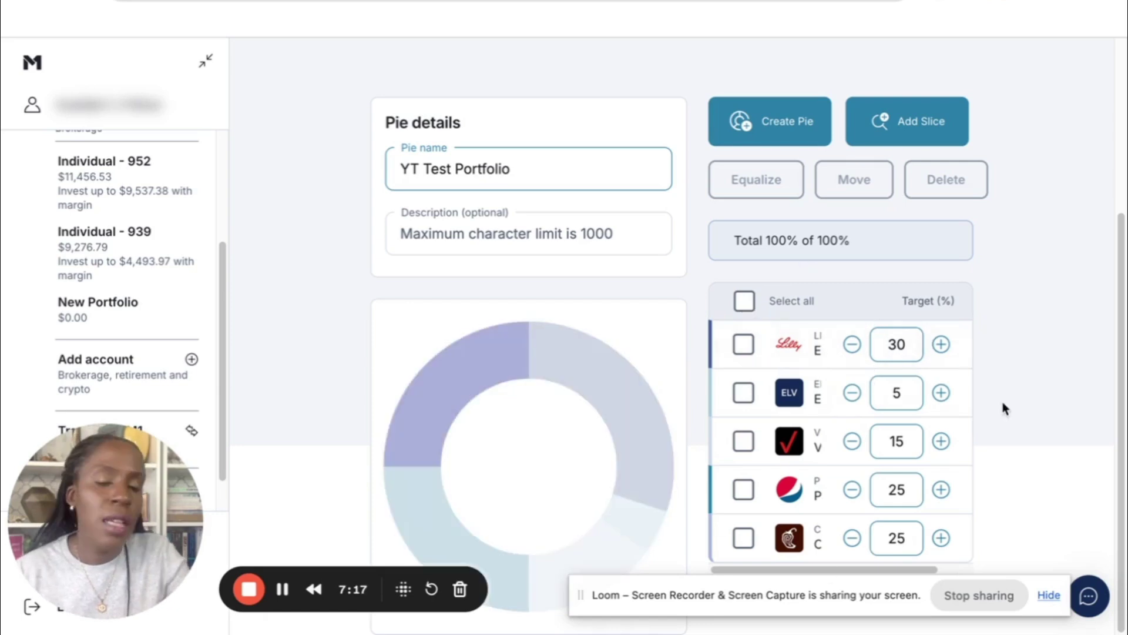
click(919, 523)
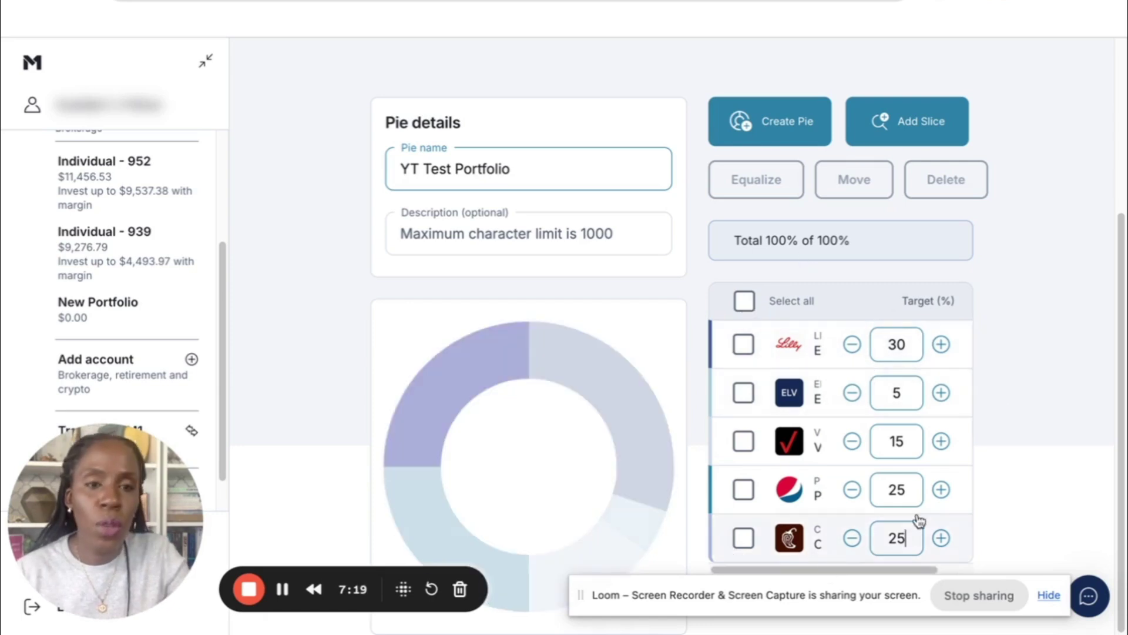
- Start adding another slice to the pie and select the Vanguard Total Stock Market ETF (VTI) from the funds
click(926, 136)
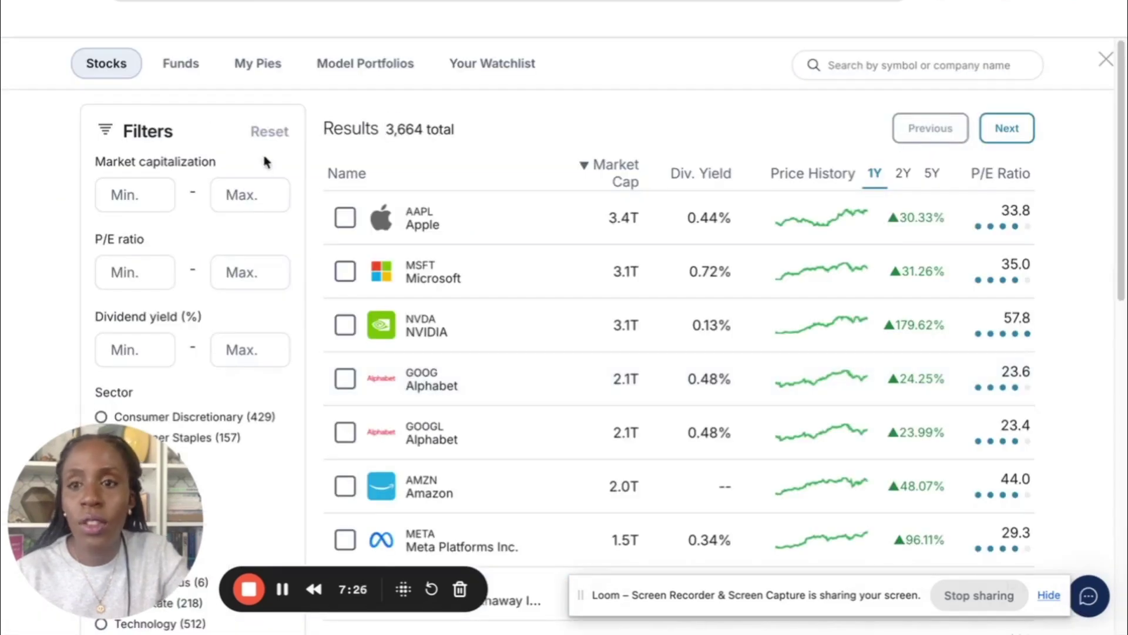
click(185, 70)
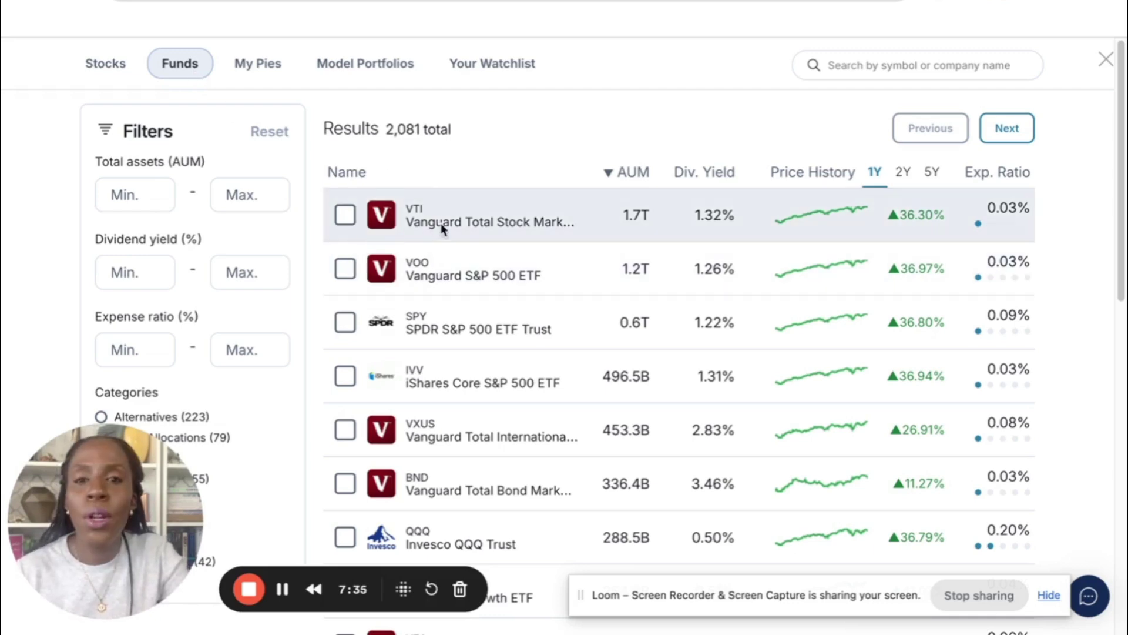
click(345, 216)
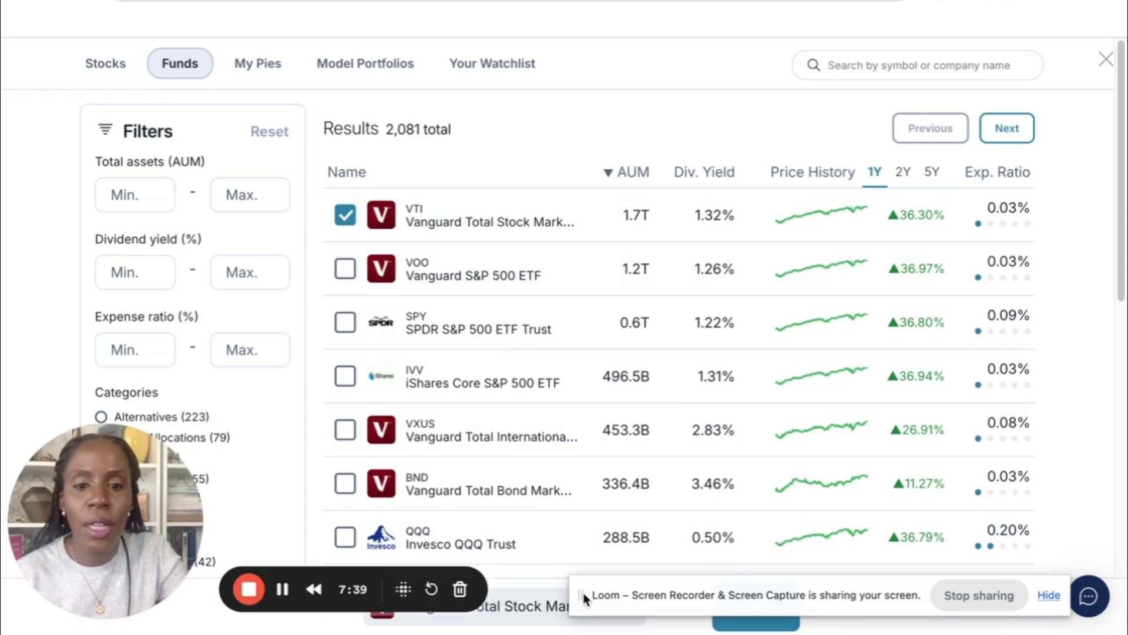
drag(397, 596, 397, 553)
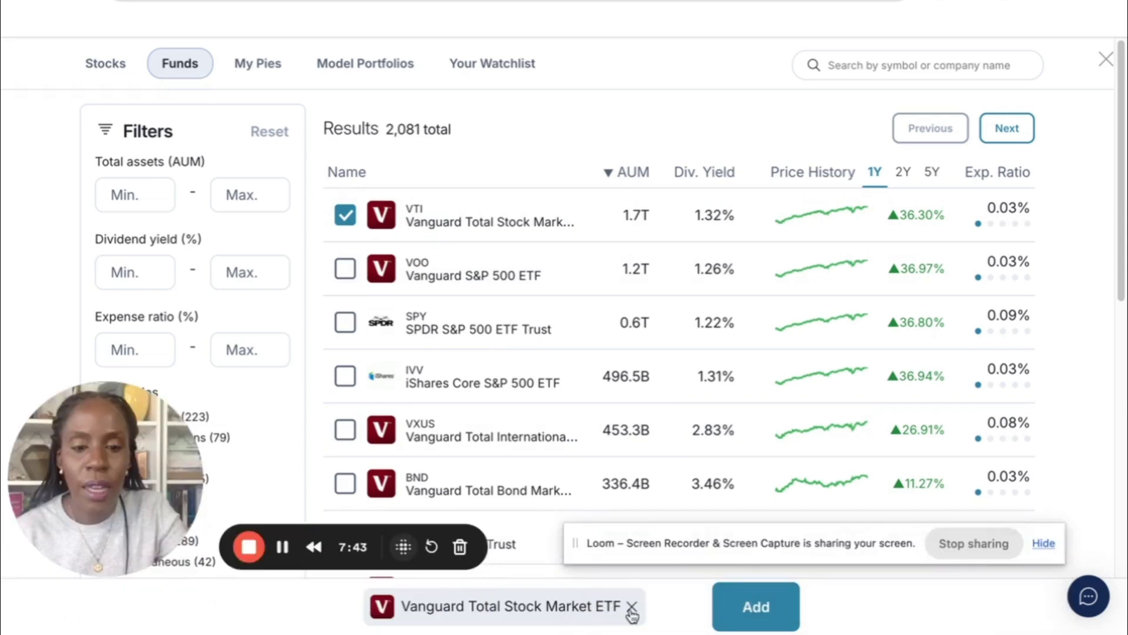
- Add the selected Vanguard Total Stock Market ETF to the pie and set the Eli Lilly slice's target to 5%
click(751, 613)
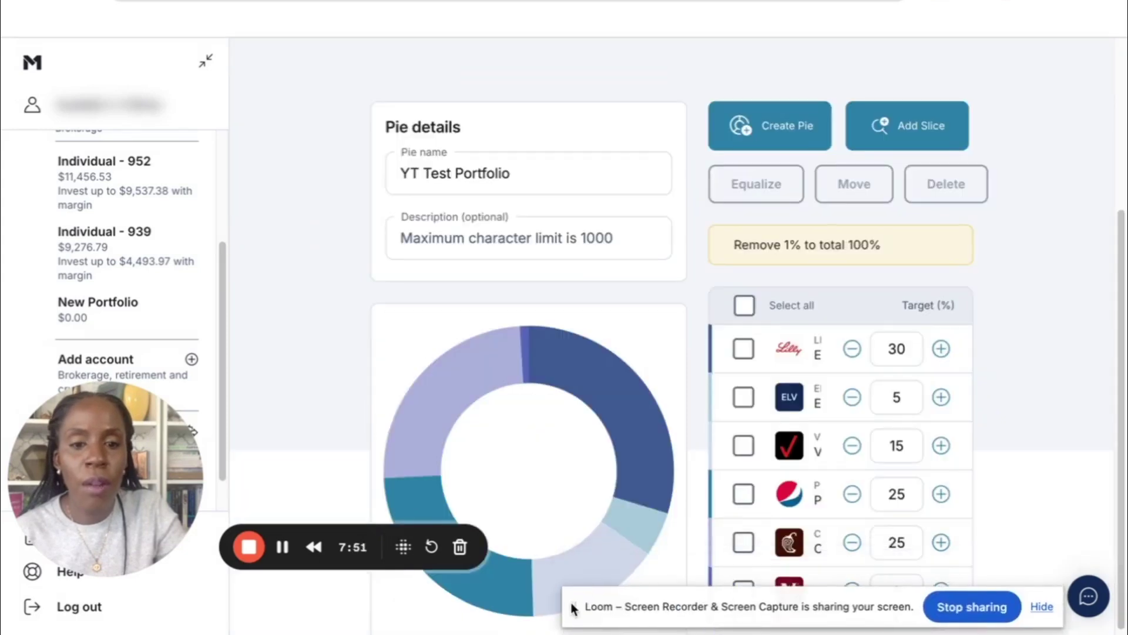
drag(573, 608, 552, 633)
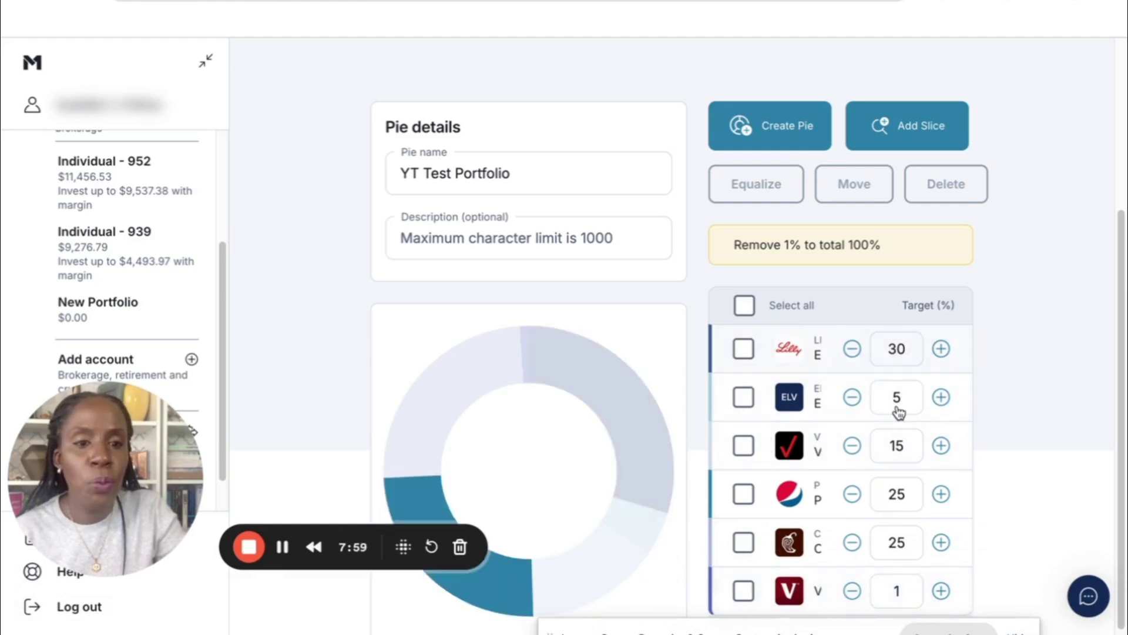
click(907, 353)
double_click(906, 353)
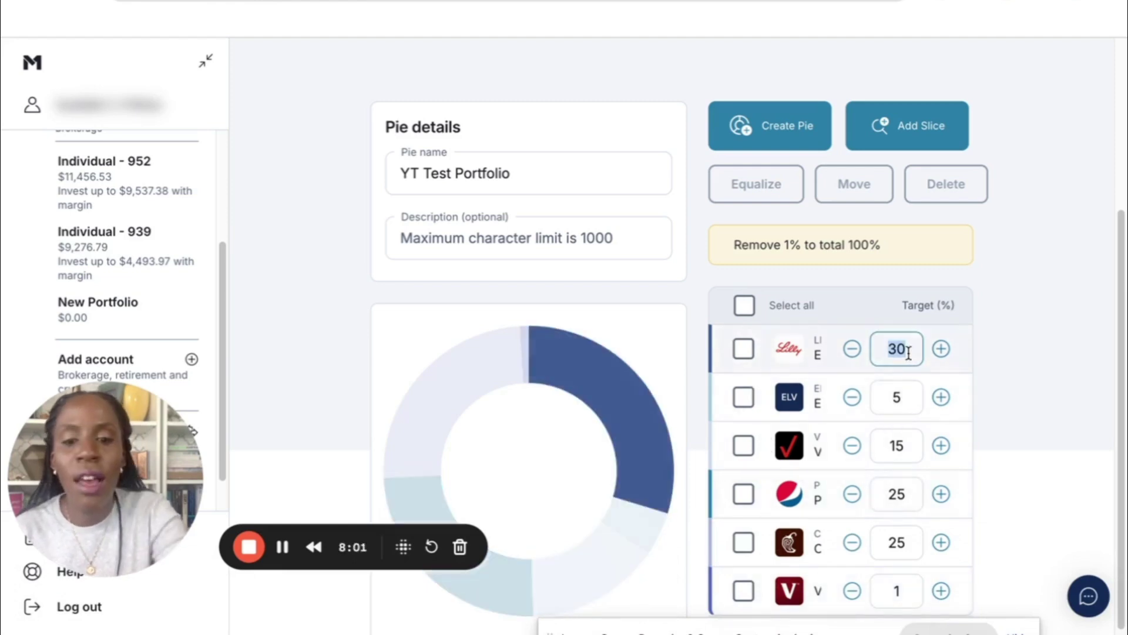
text(5)
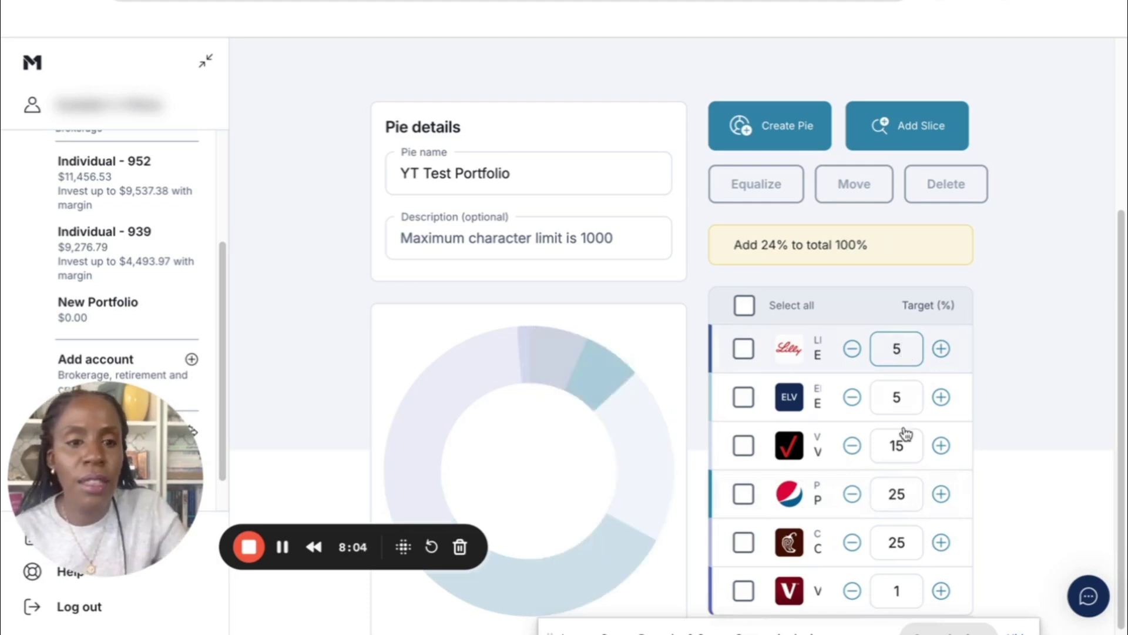
- Set the targets of the Verizon, PepsiCo and Chipotle slices to 5% each
double_click(899, 445)
text(5)
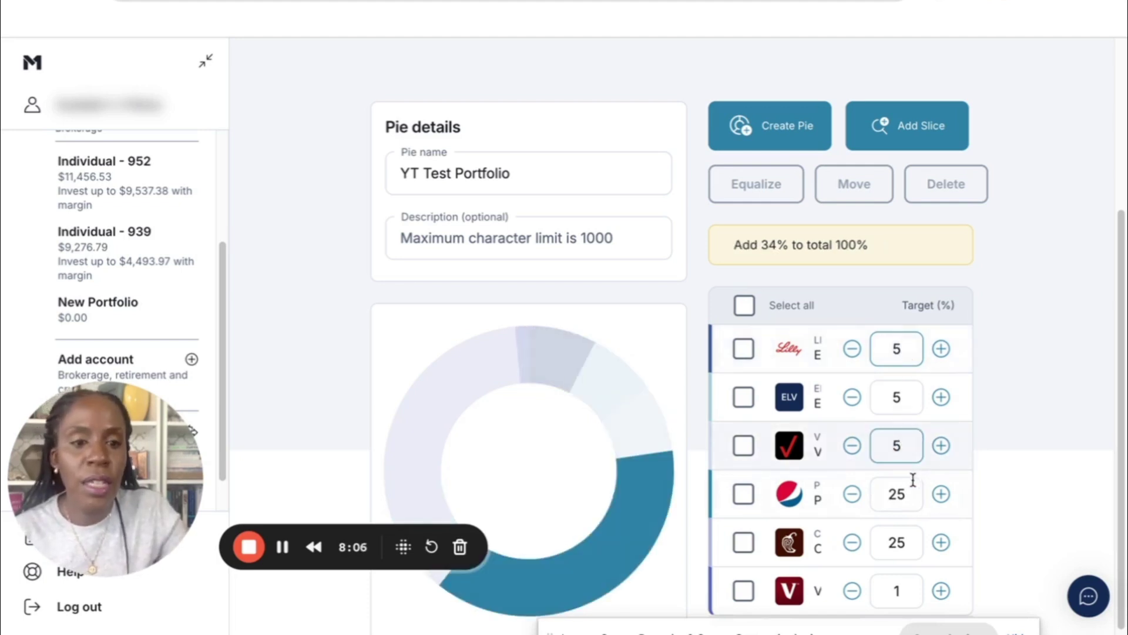
double_click(910, 488)
text(5)
double_click(905, 542)
text(5)
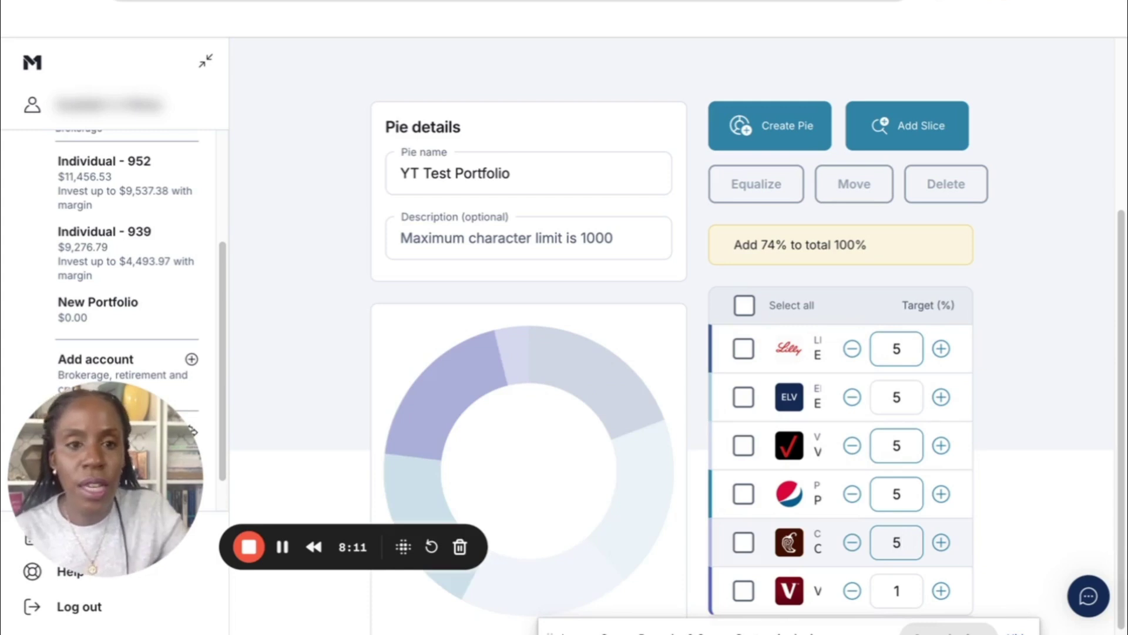
- Set the target of the Vanguard Total Stock Market ETF slice to 75% and save the portfolio
double_click(909, 586)
text(75)
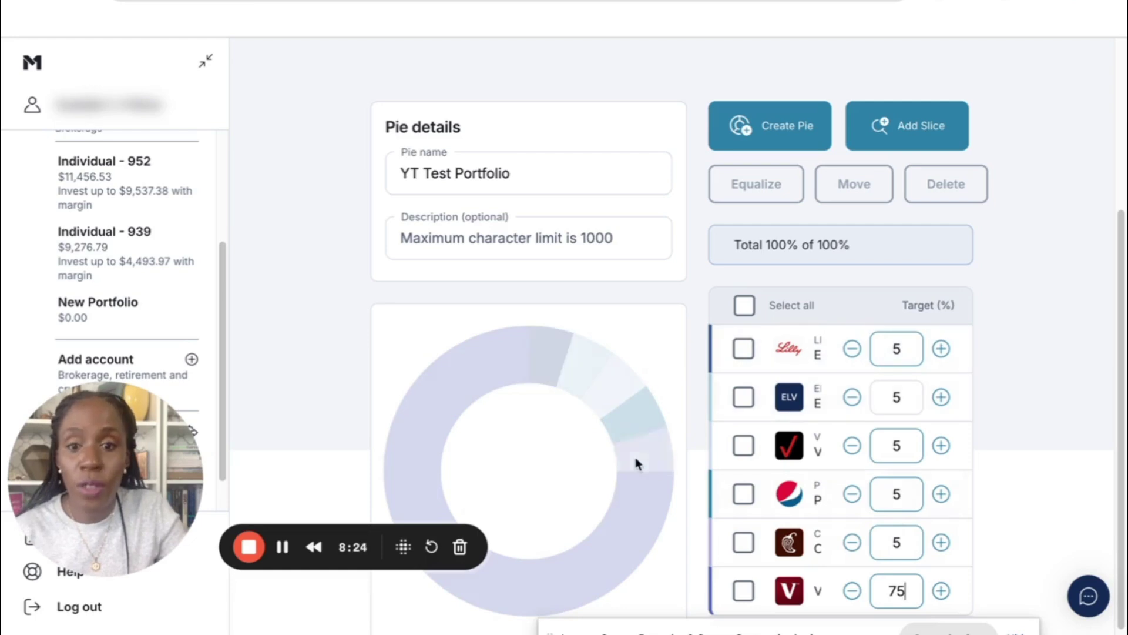
scroll(810, 535, up, 2)
scroll(810, 535, down, 2)
scroll(810, 535, up, 3)
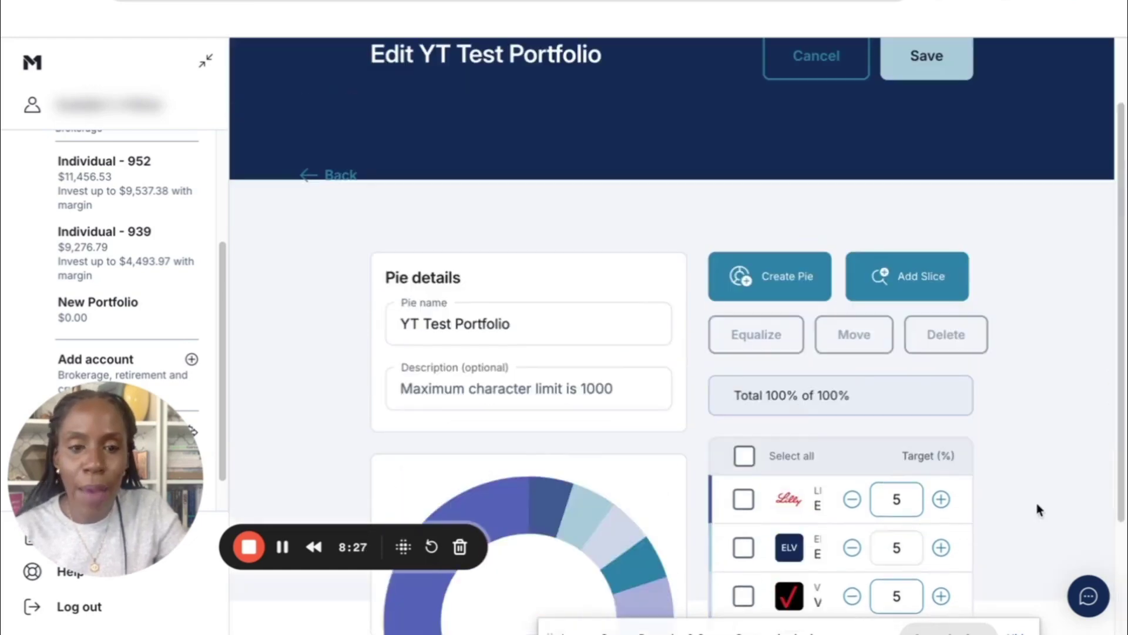
scroll(810, 535, up, 1)
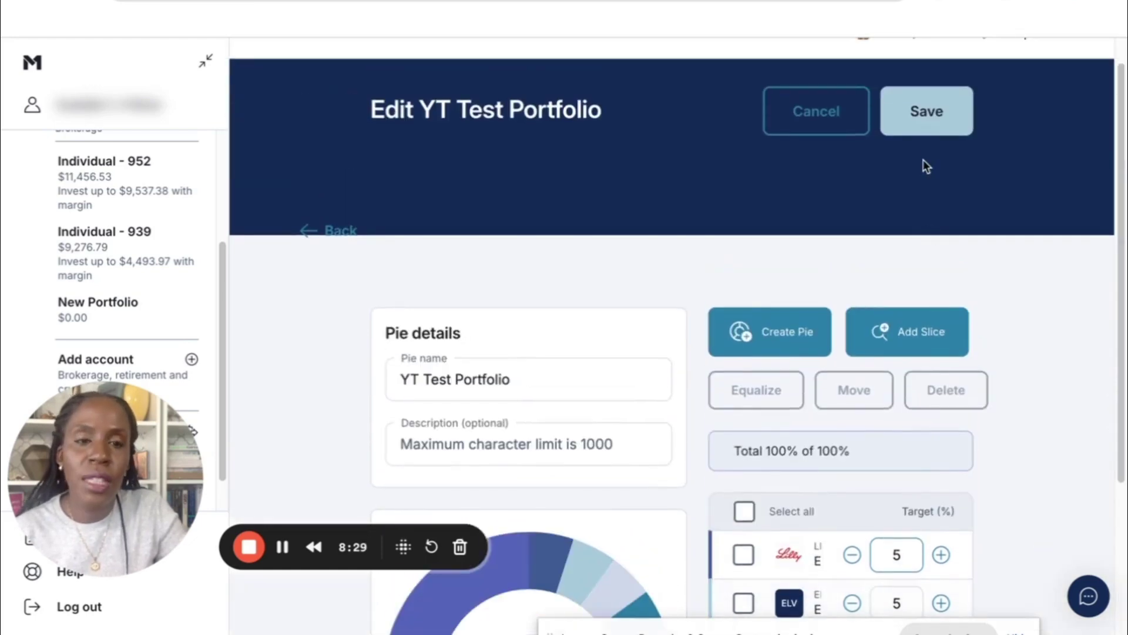
click(927, 111)
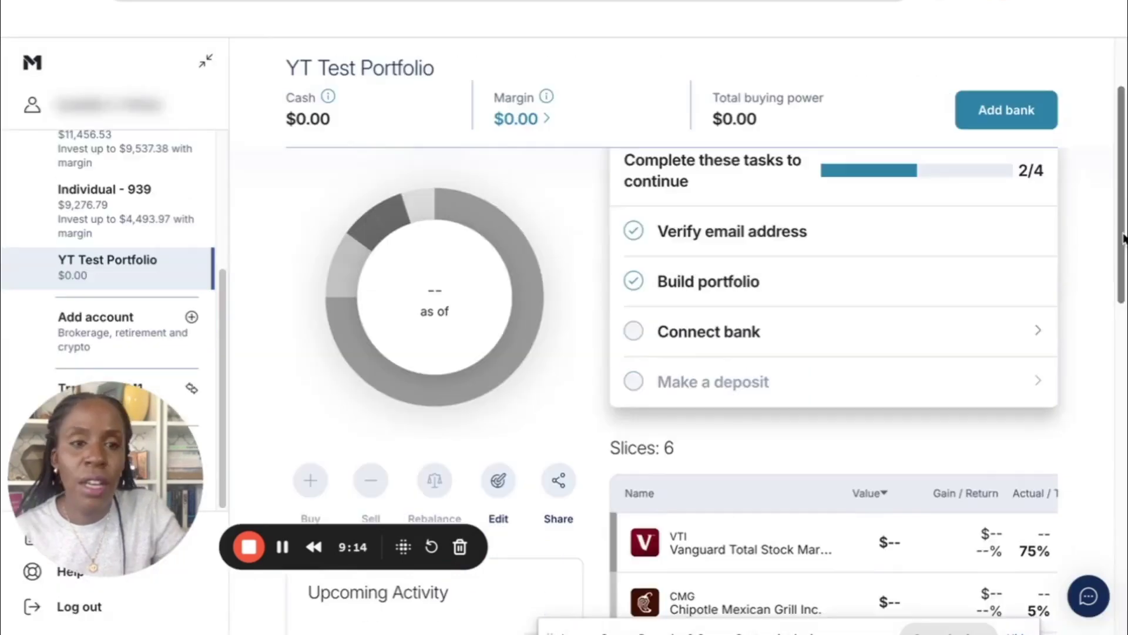
drag(1123, 238, 1122, 228)
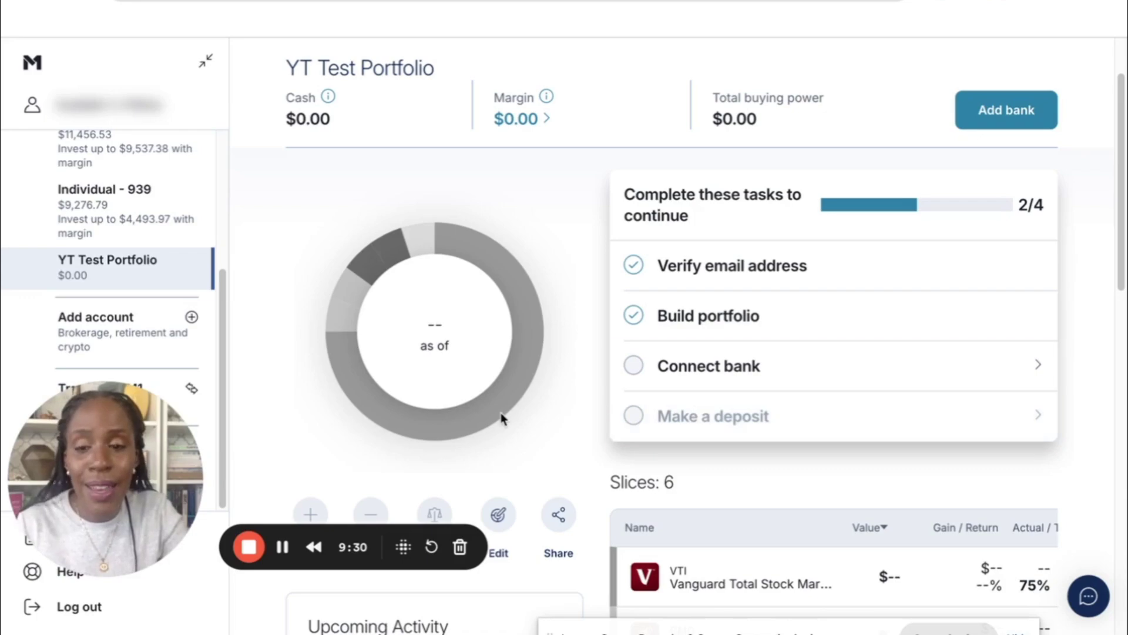
click(250, 542)
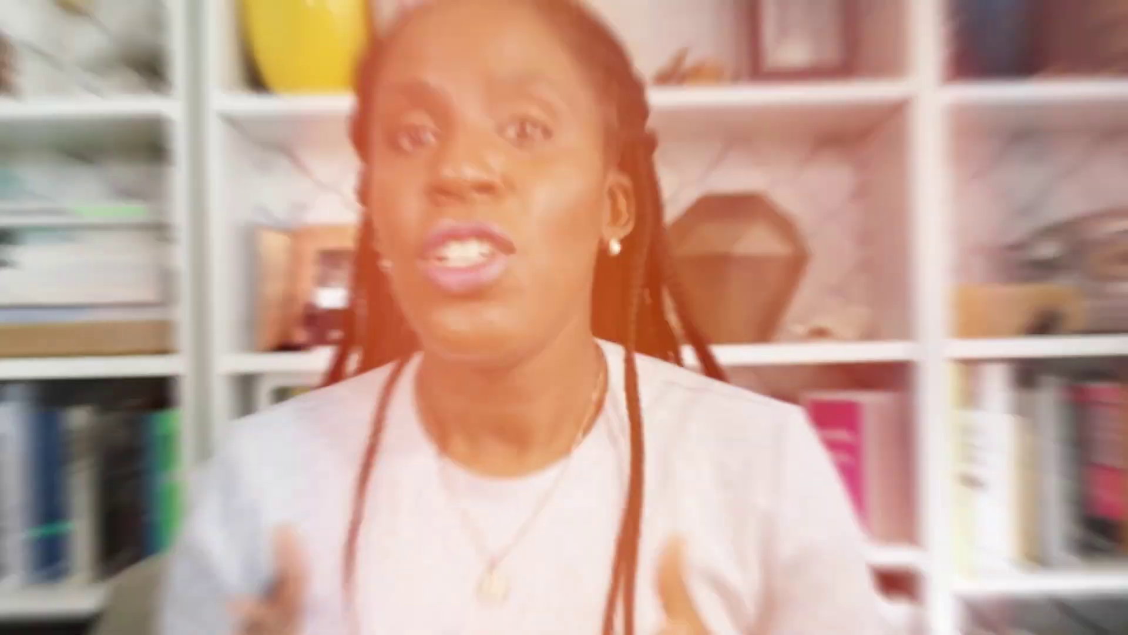